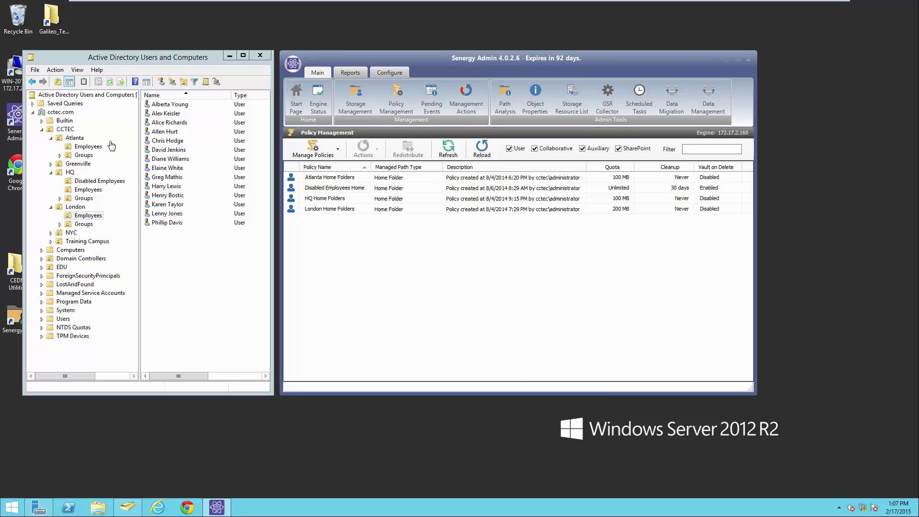
Glance at the Atlanta and London employee lists, then view the Atlanta Home Folders policy's associations.
click(93, 146)
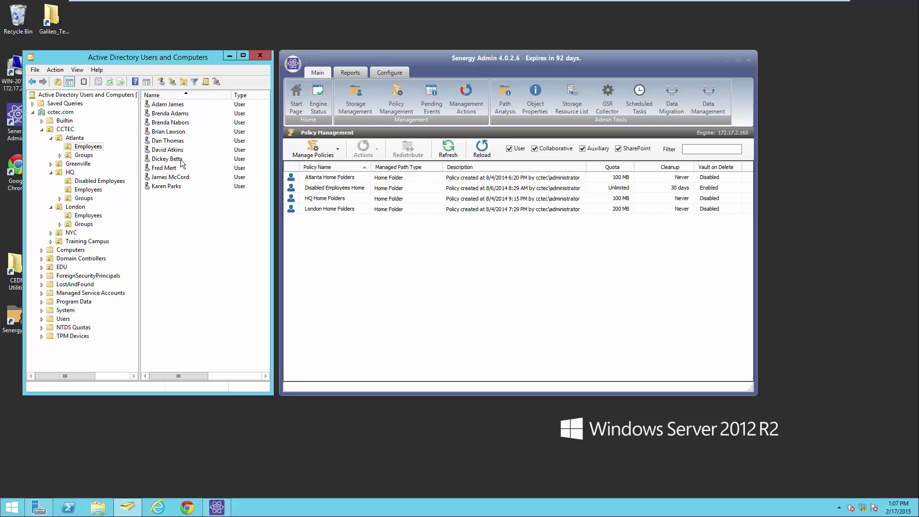
click(87, 216)
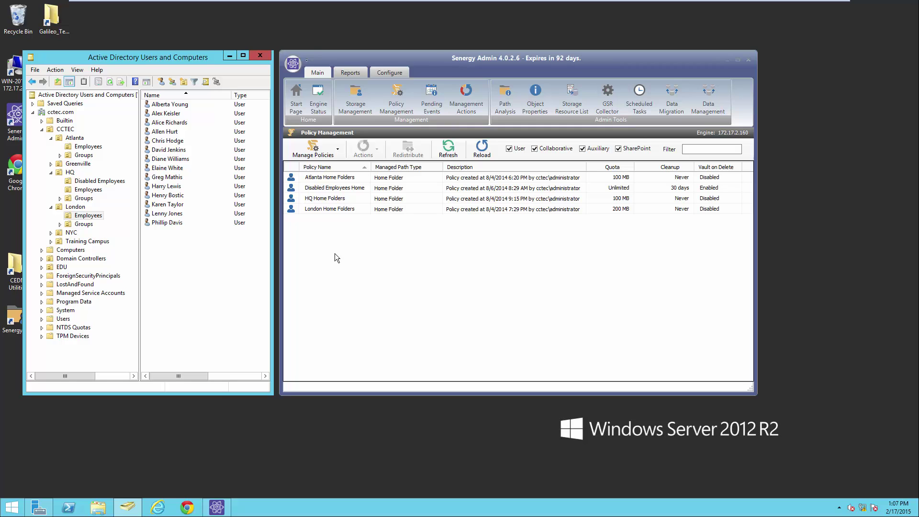
double_click(333, 177)
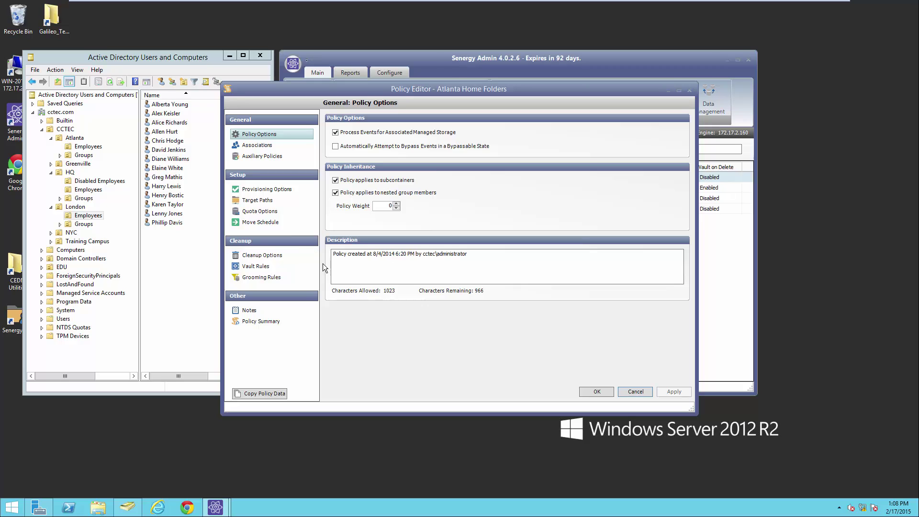
click(269, 145)
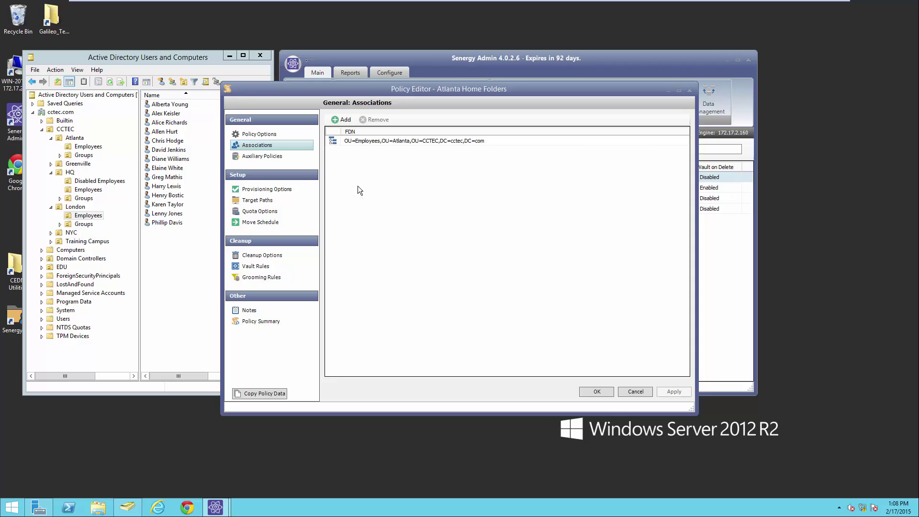
Review the policy's target paths, provisioning, quota options, move schedule and grooming rules.
click(260, 200)
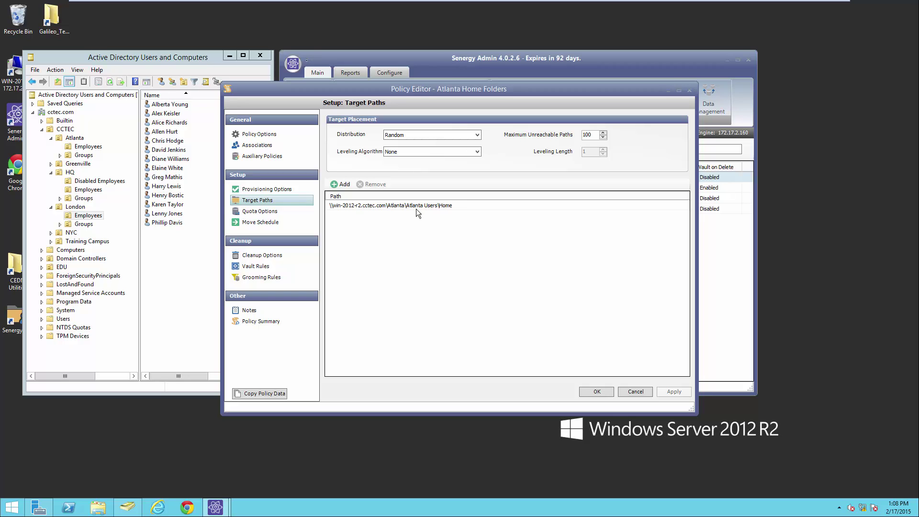
click(288, 190)
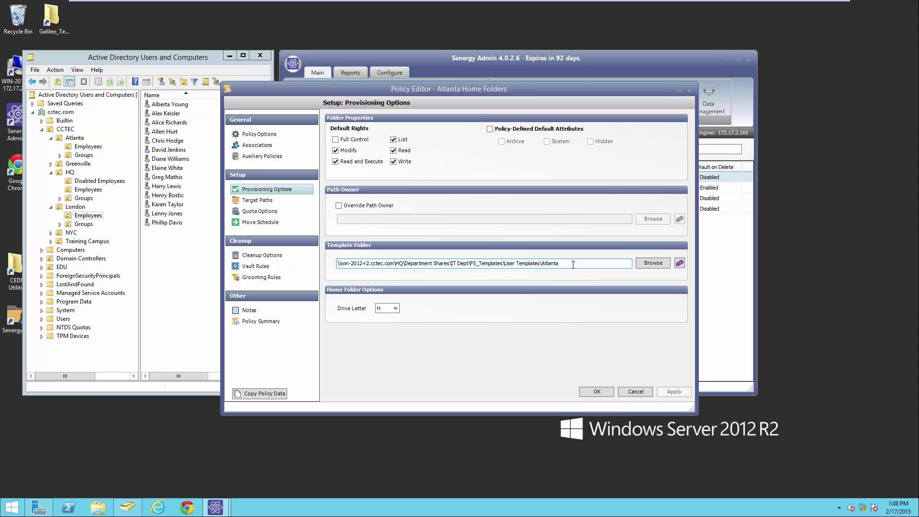
click(266, 213)
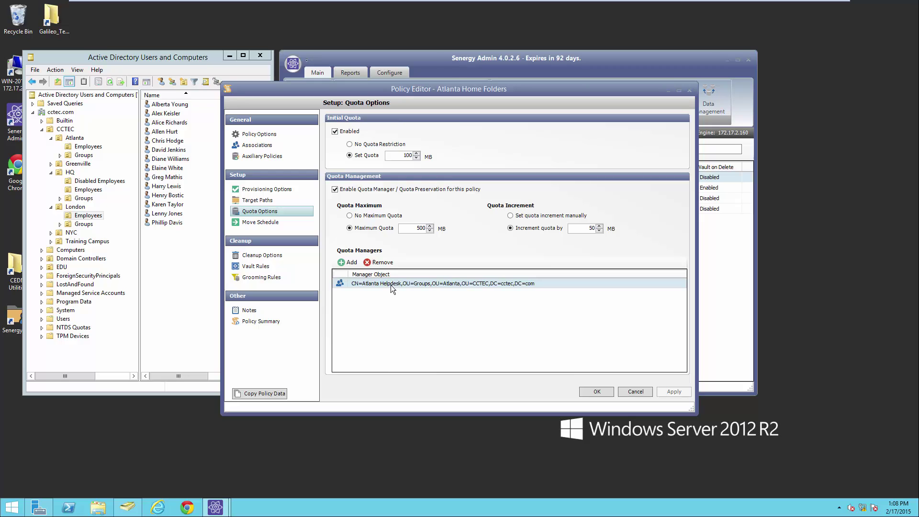
click(267, 222)
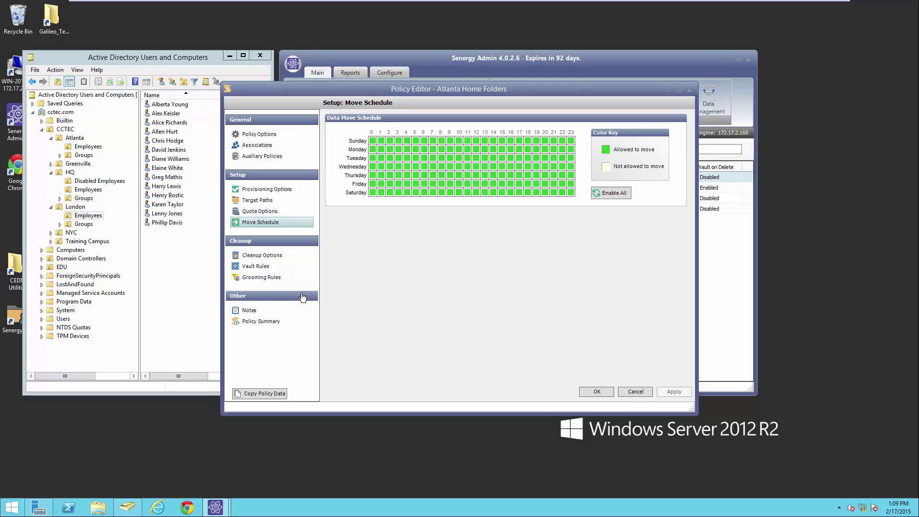
click(261, 278)
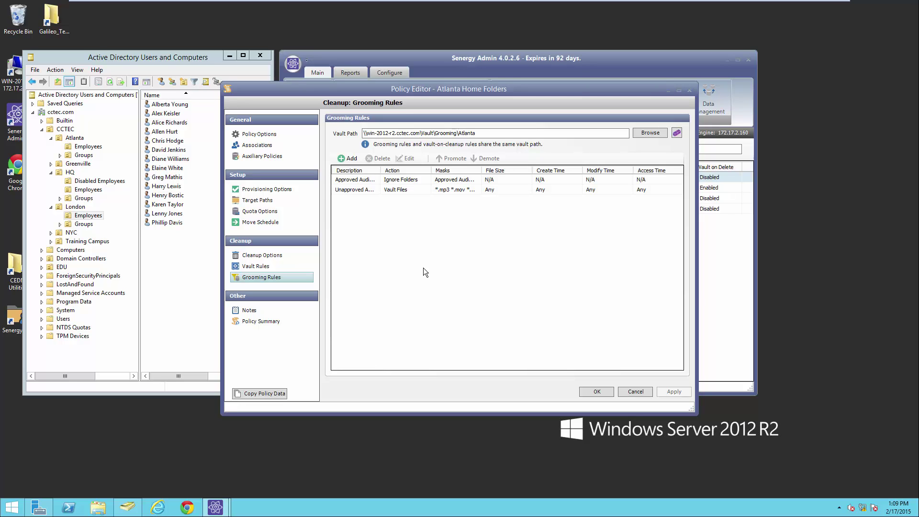
Inspect the Approved Audio and Video Folder and Unapproved Audio and Video Files rules, then cancel the policy.
double_click(380, 171)
double_click(373, 179)
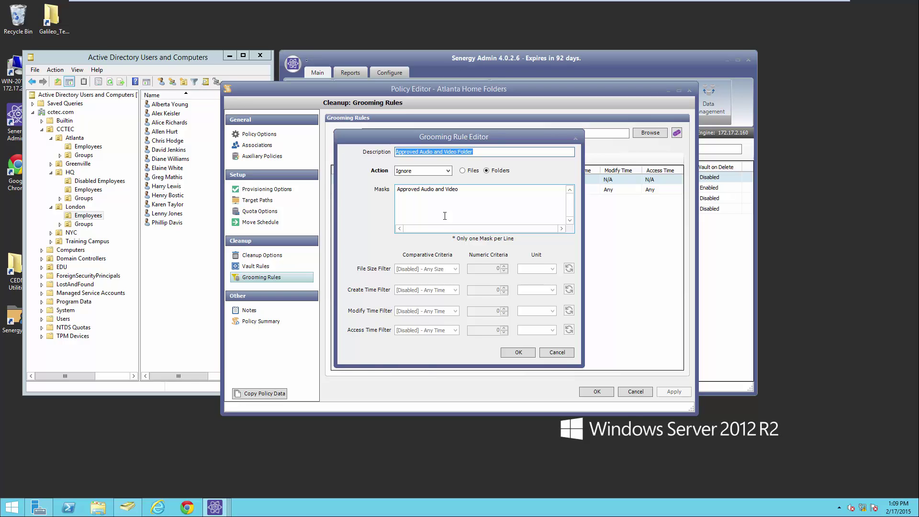
click(558, 352)
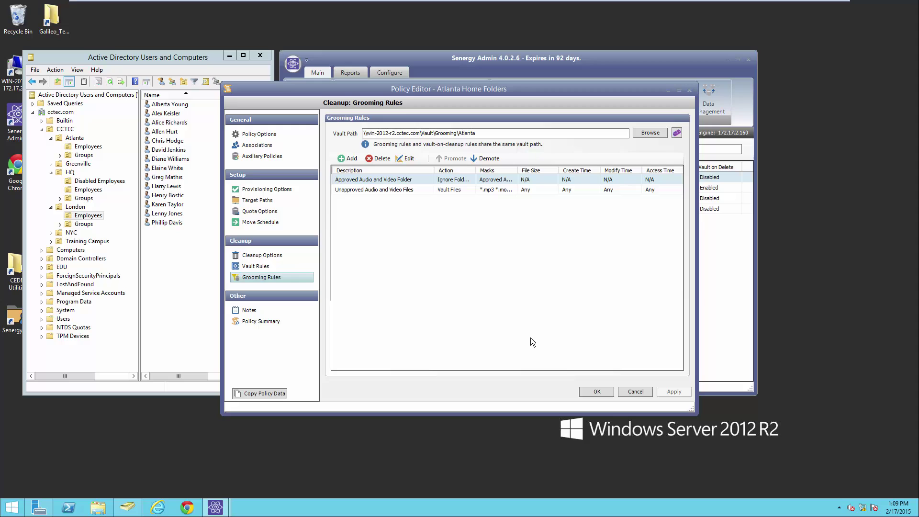
double_click(403, 187)
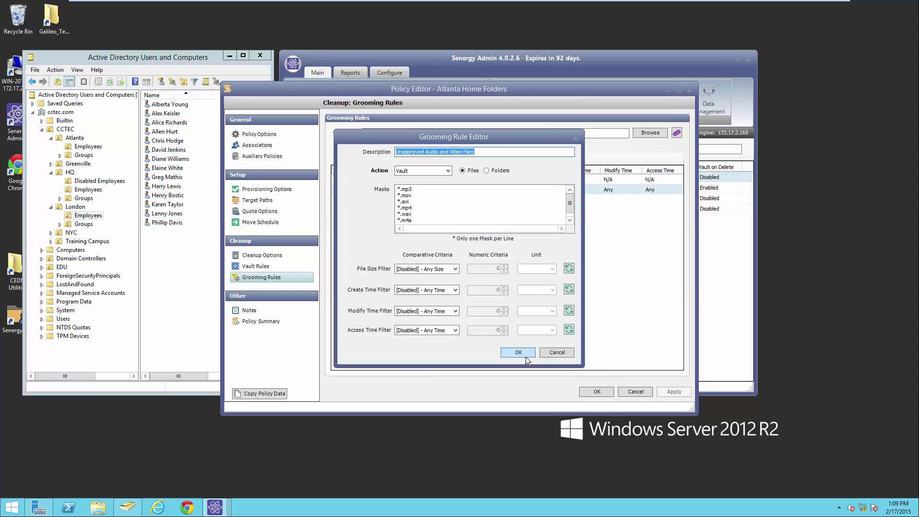
click(555, 352)
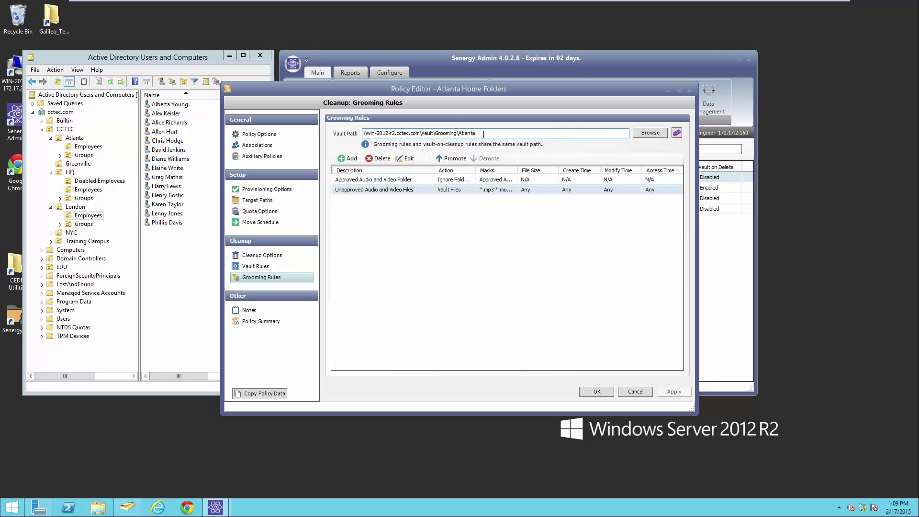
click(631, 392)
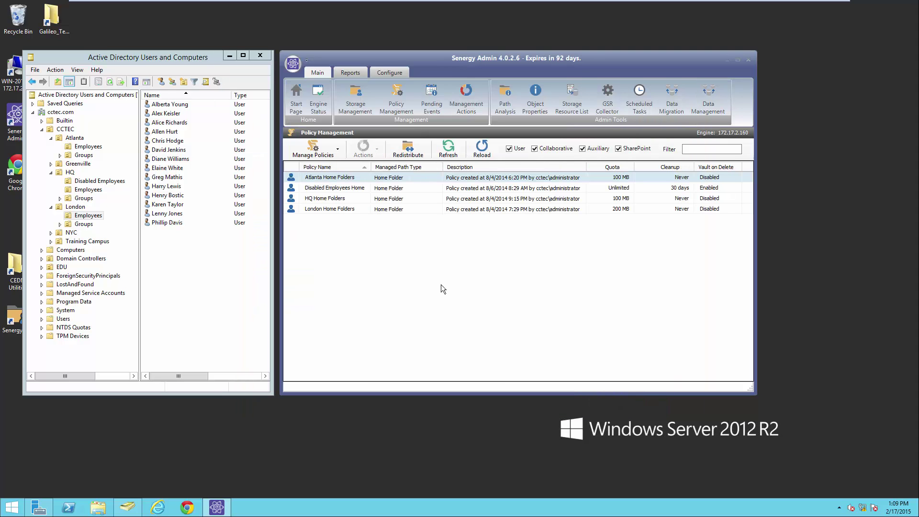
Remove the OU=Disabled Employees association from the Disabled Employees Home policy.
double_click(326, 190)
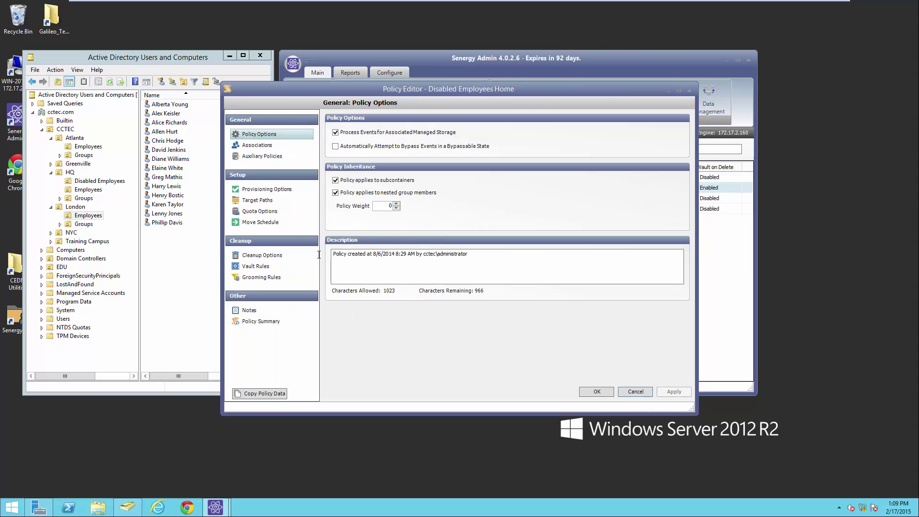
click(276, 145)
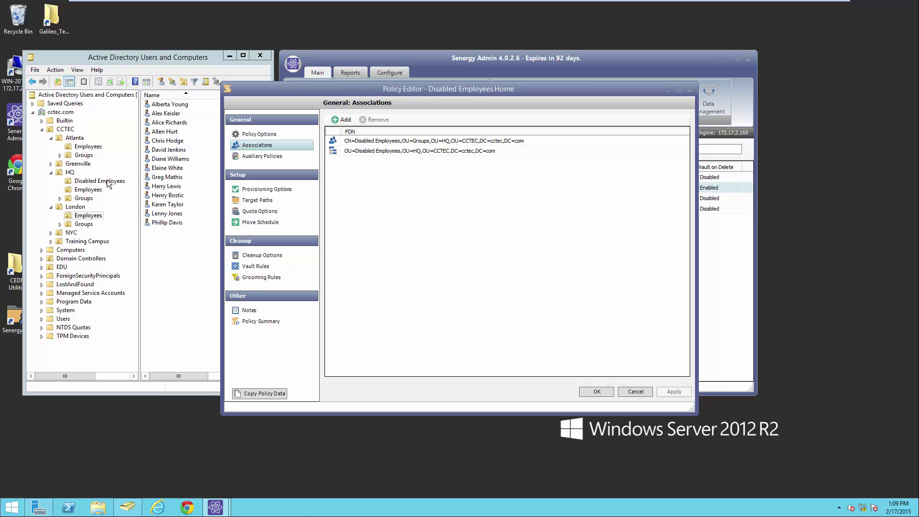
click(378, 151)
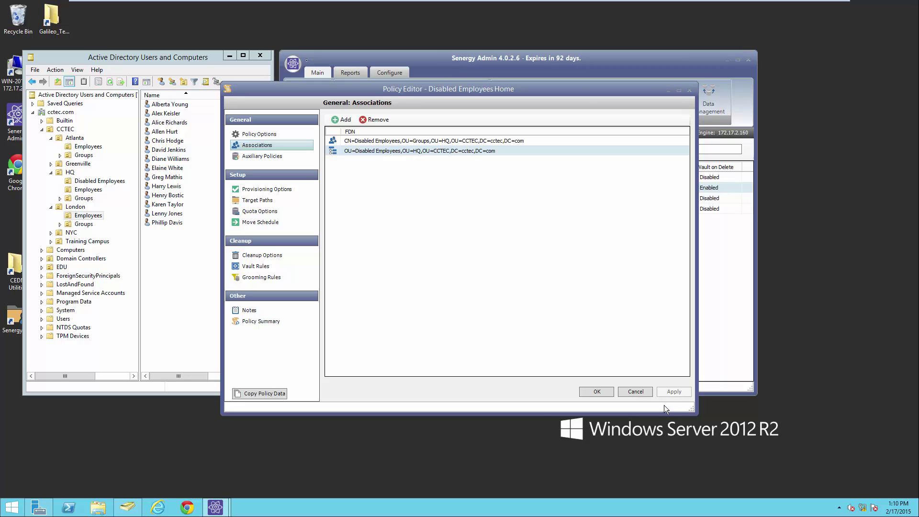
click(383, 121)
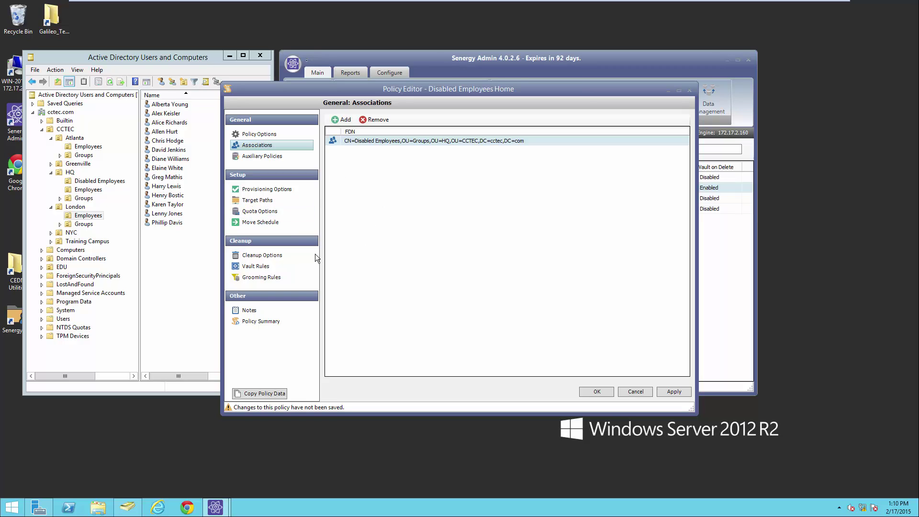
Check the target path, template folder and cleanup/vault settings, then apply and close the policy.
click(267, 200)
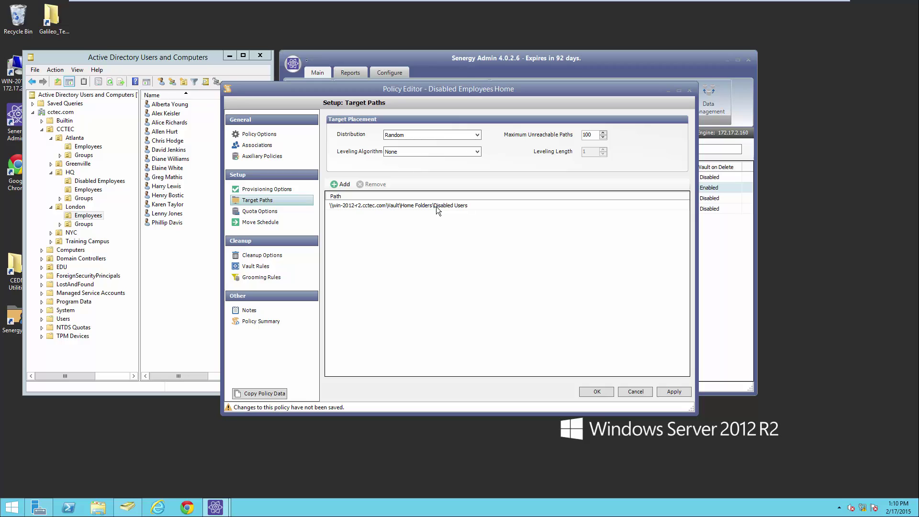
click(267, 189)
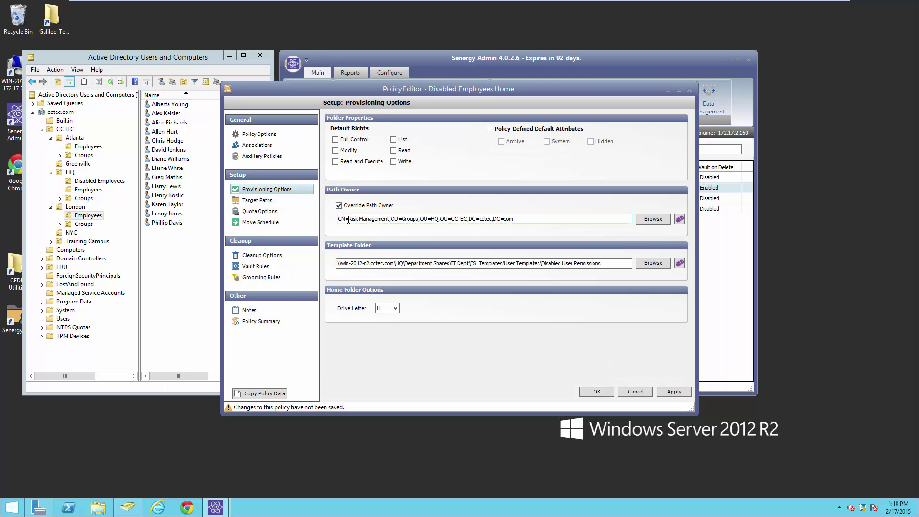
click(427, 265)
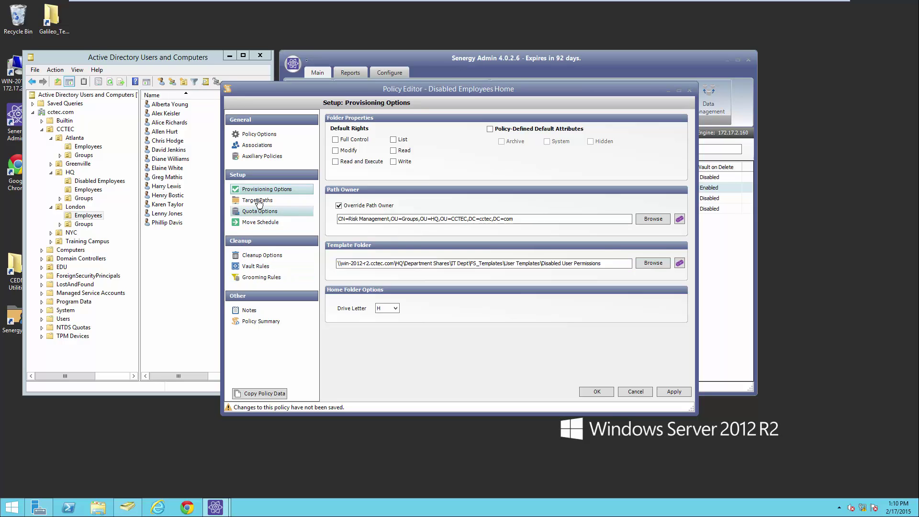
click(267, 257)
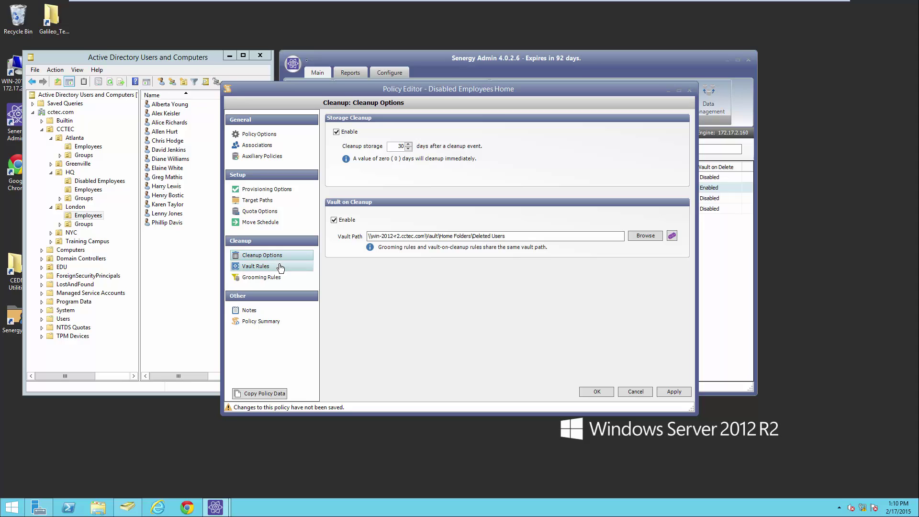
click(253, 190)
click(254, 199)
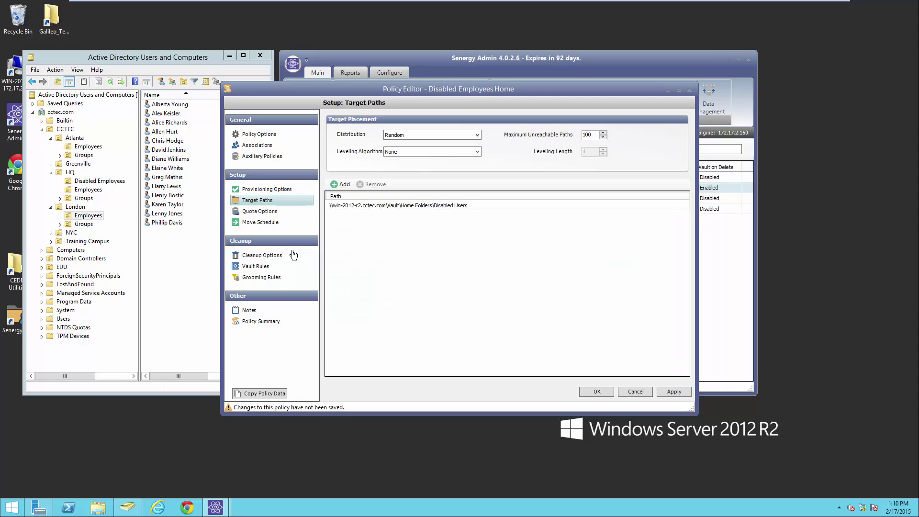
click(274, 255)
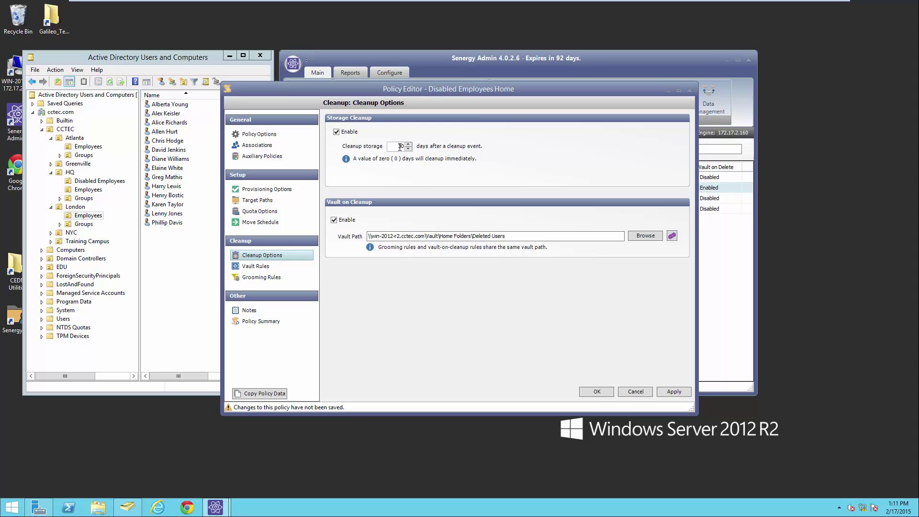
click(669, 391)
click(593, 391)
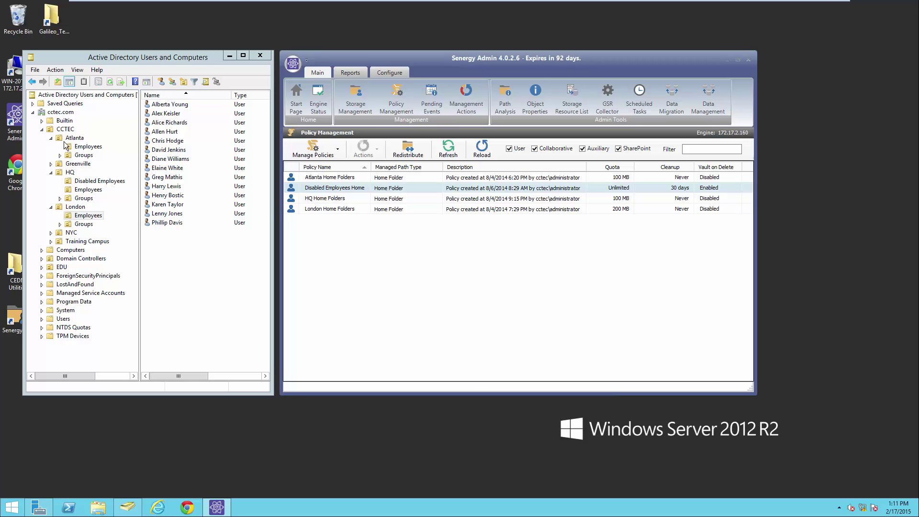
Start a new user in Atlanta Employees and enter the last name and logon name.
click(87, 148)
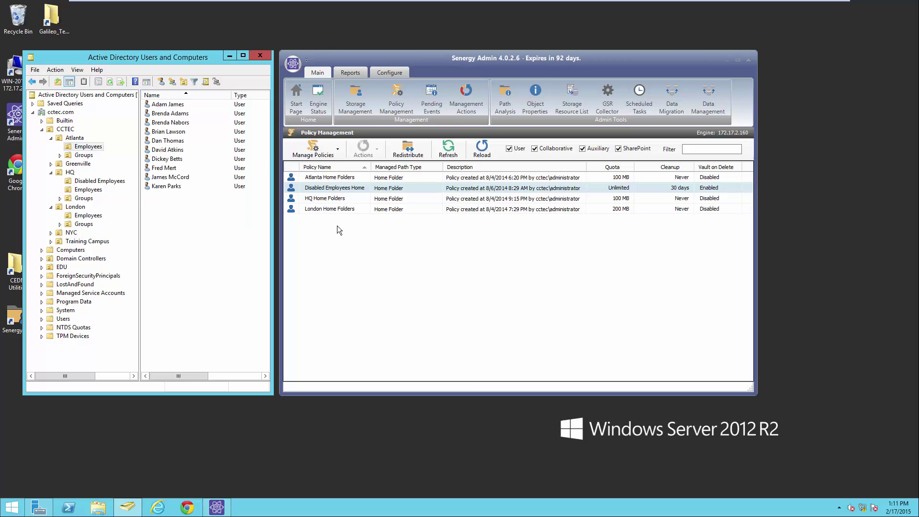
click(161, 82)
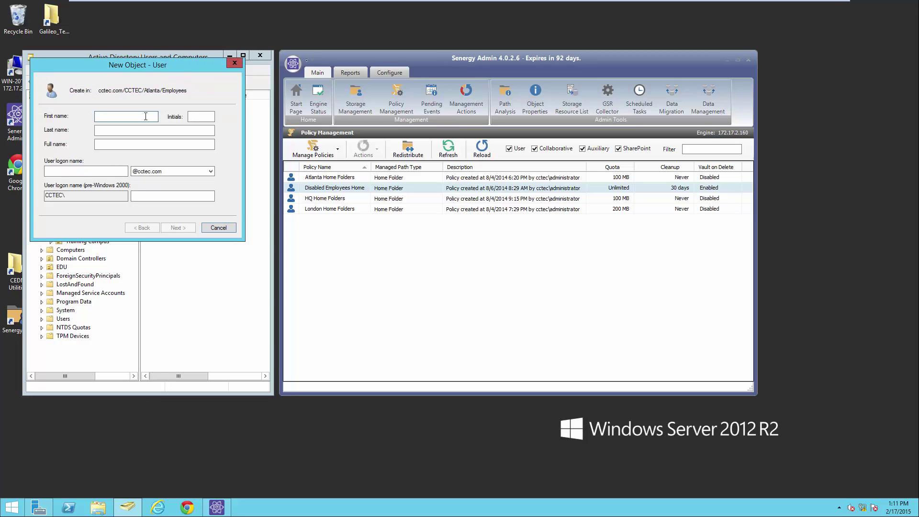
click(126, 133)
text(Baker)
click(85, 168)
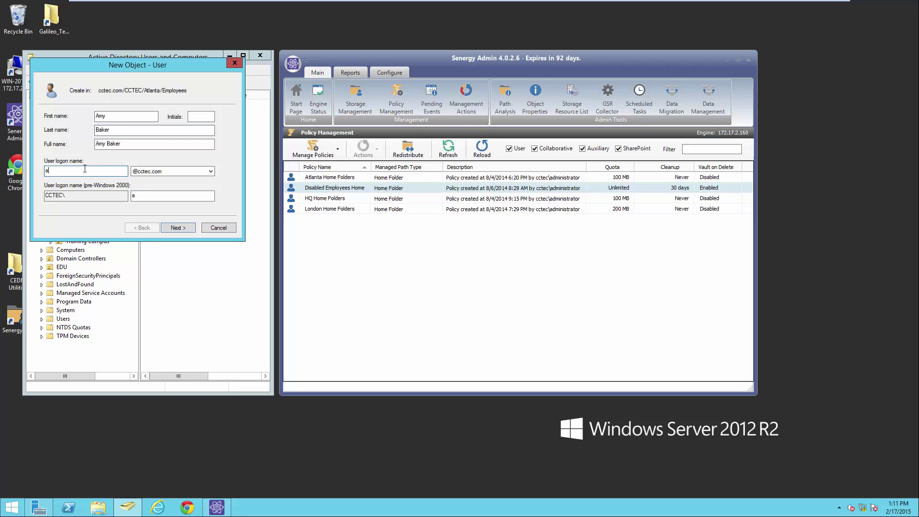
Set and confirm the new user's password and finish creating the account.
click(179, 226)
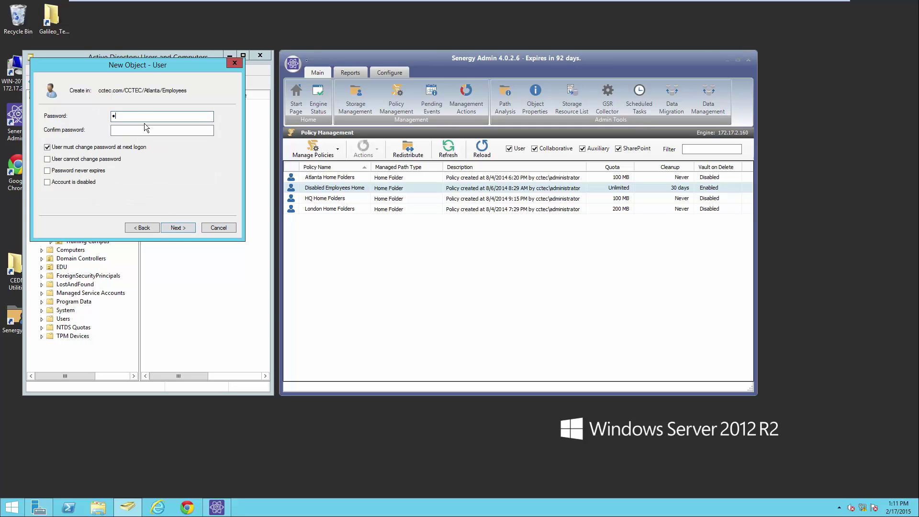
text(•)
key(Tab)
text(•••••)
click(177, 228)
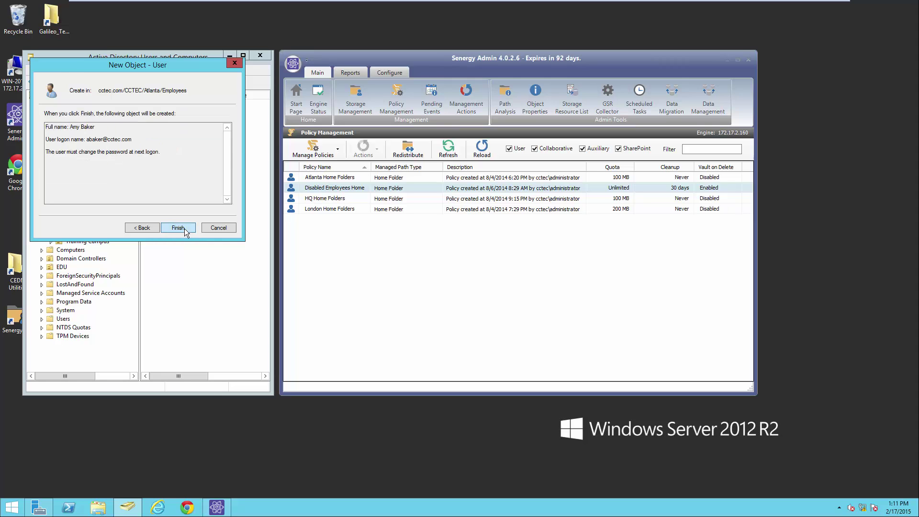
click(185, 228)
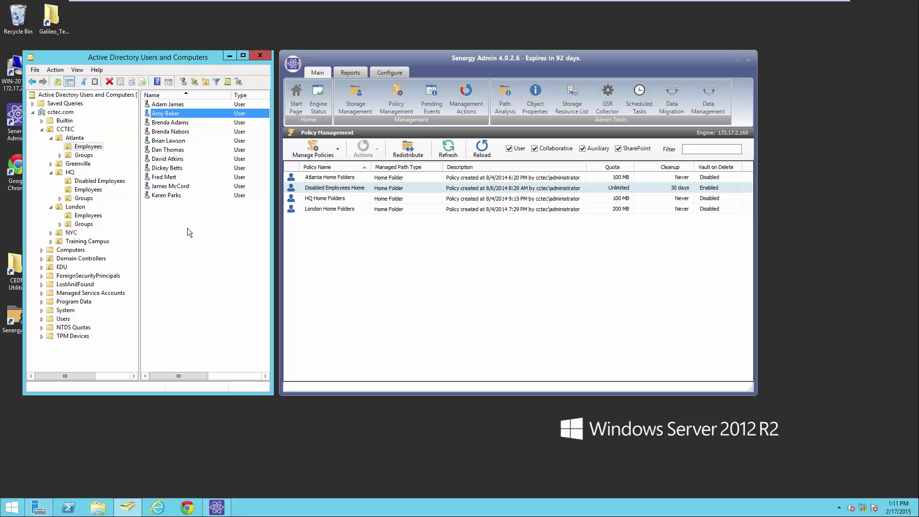
Select Atlanta Home Folders and refresh Pending Events until the Create User event clears.
click(341, 178)
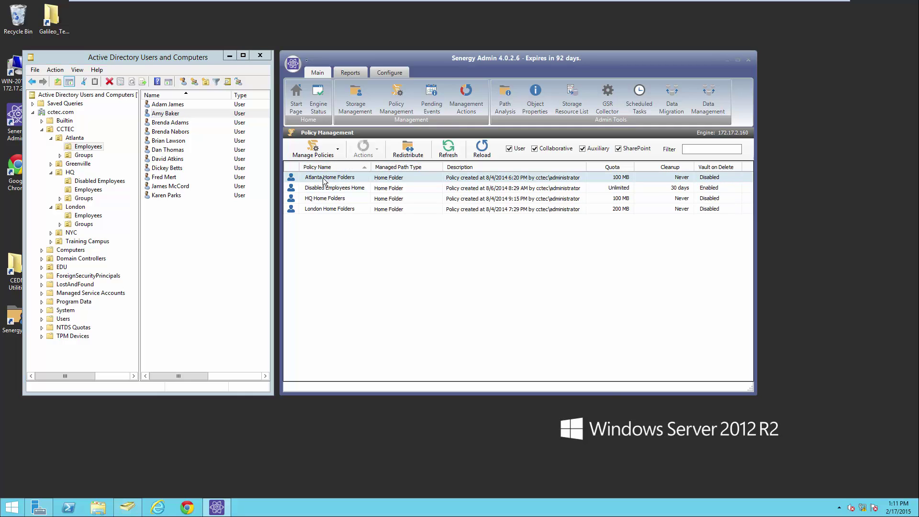
click(433, 106)
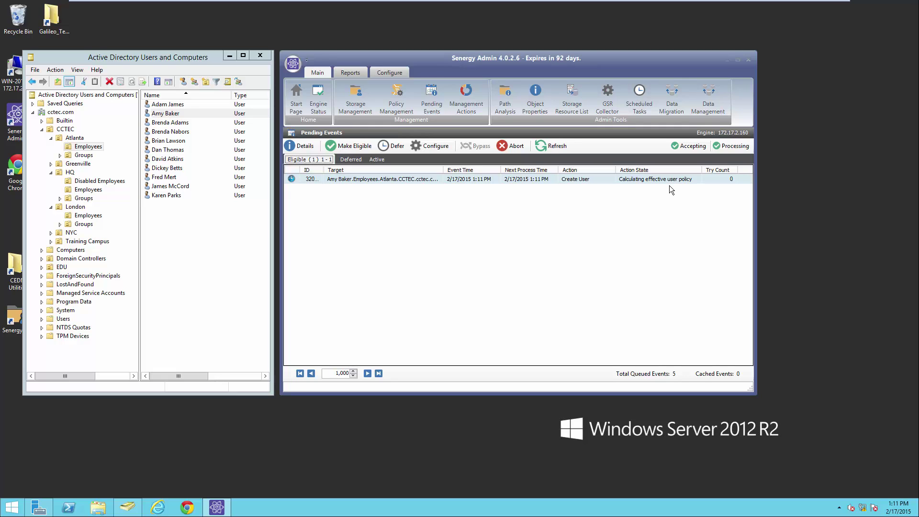
click(551, 145)
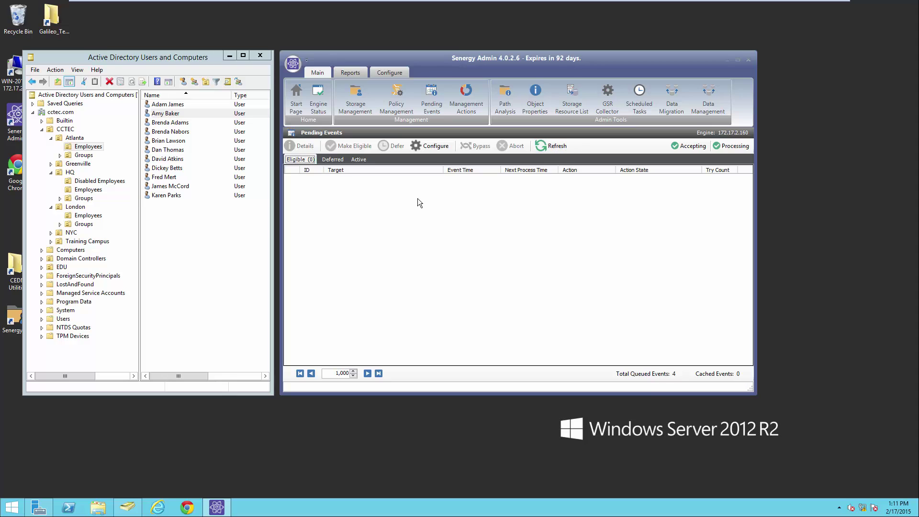
click(98, 507)
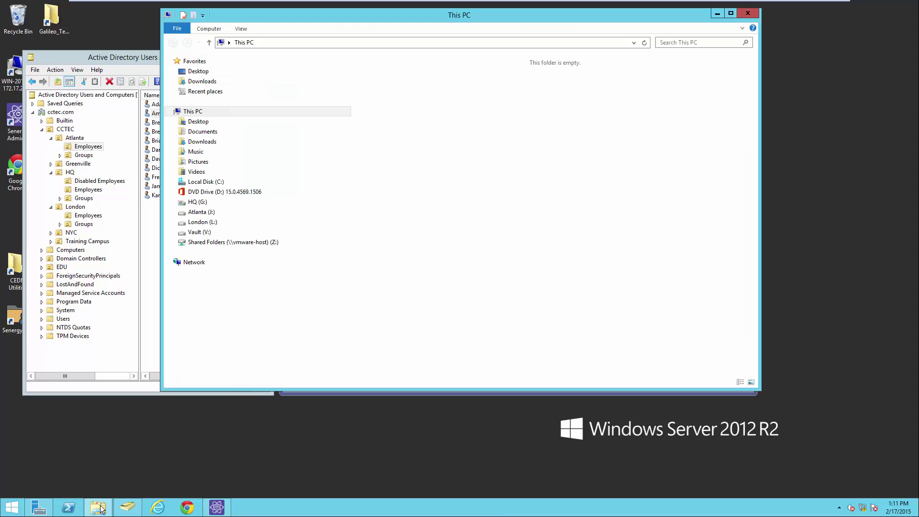
Expand Atlanta (J:) > Atlanta Users > Home and open the employee's home folder.
click(175, 212)
click(179, 222)
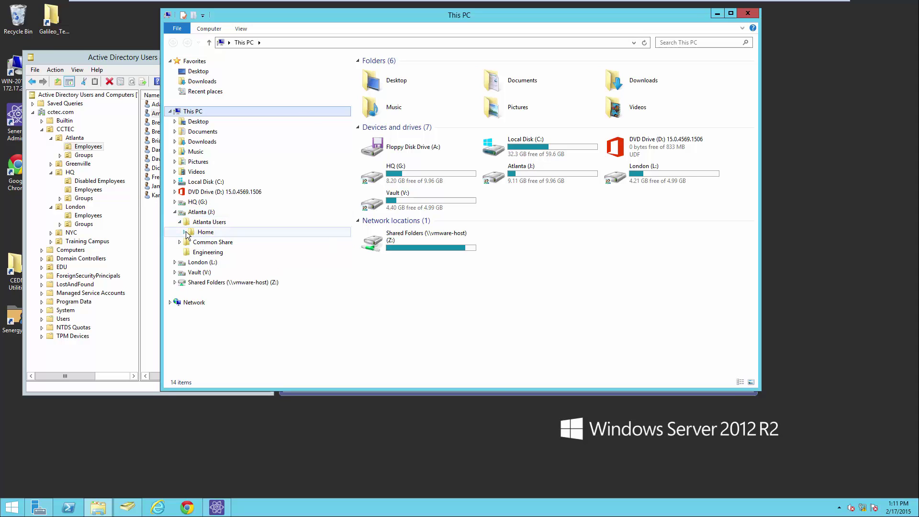
click(185, 232)
click(209, 243)
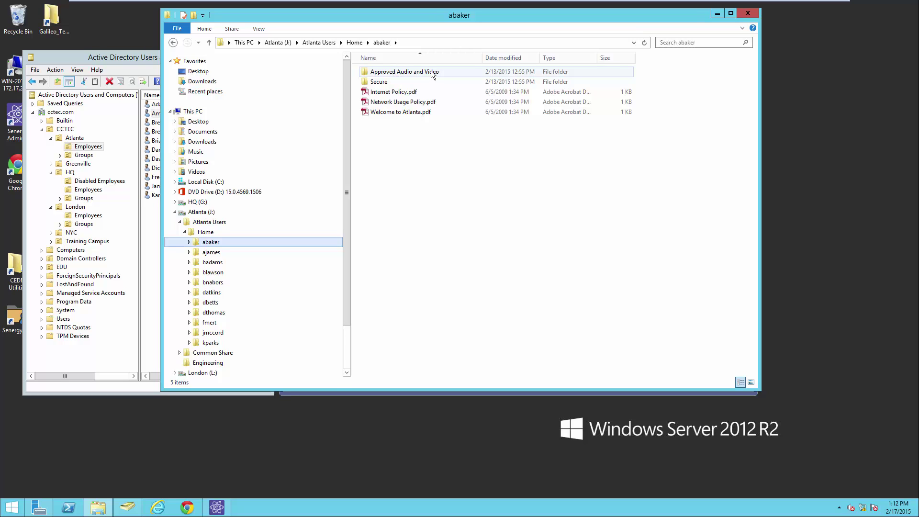
right_click(380, 84)
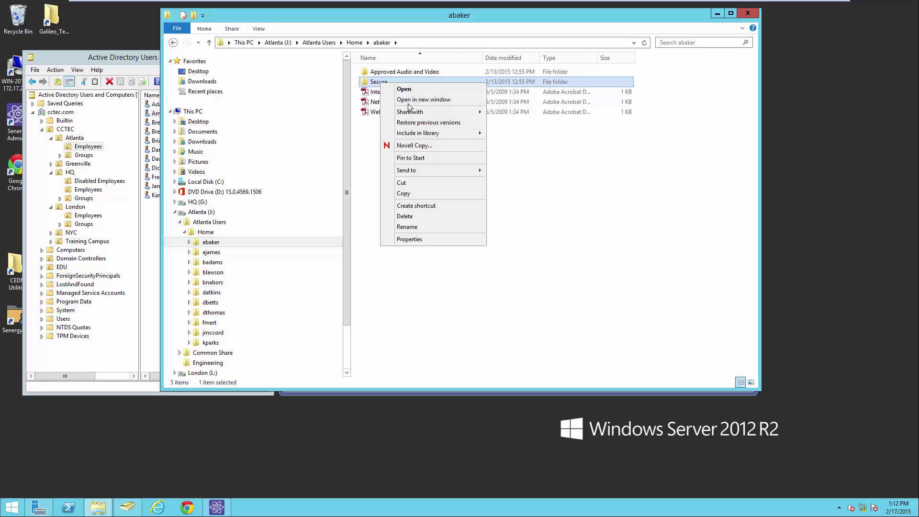
click(409, 239)
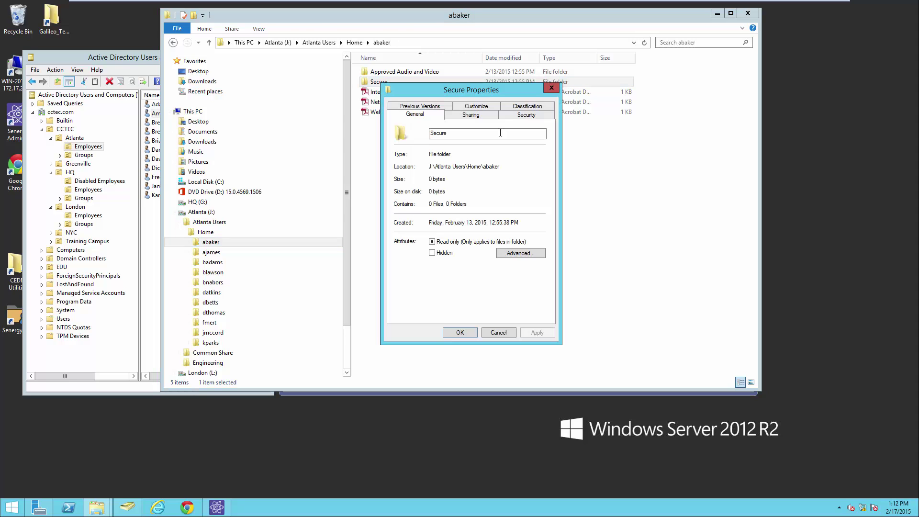
click(519, 115)
click(438, 178)
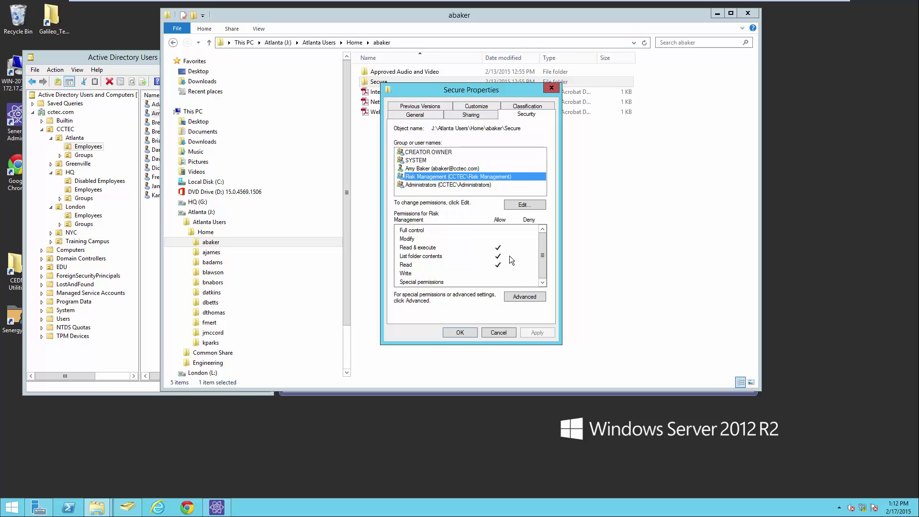
click(464, 331)
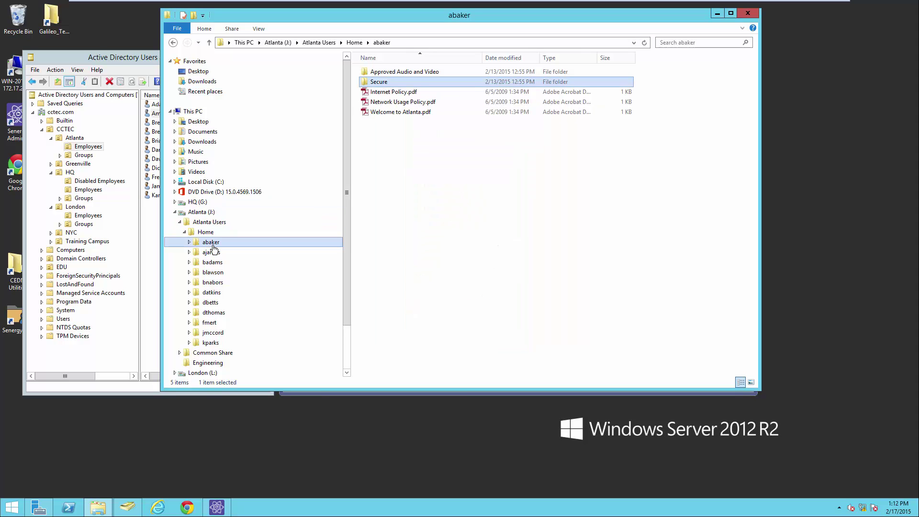
right_click(213, 248)
click(239, 407)
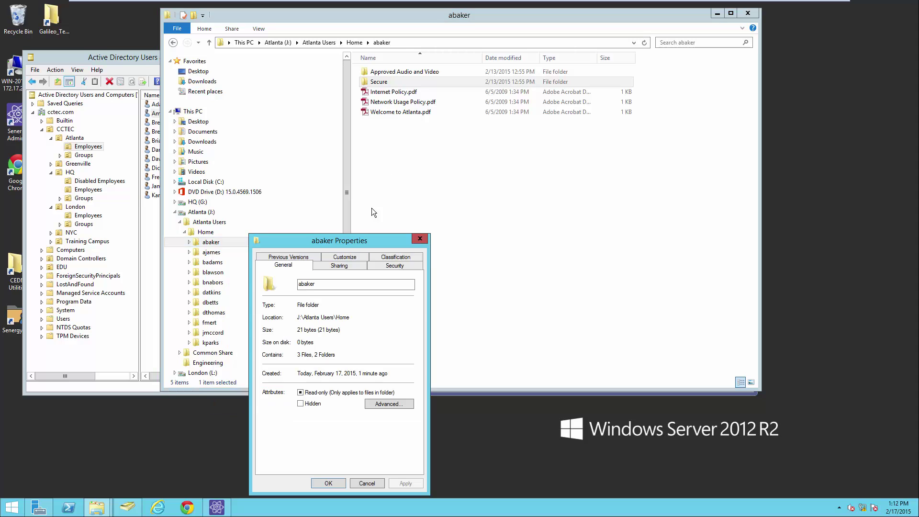
click(395, 265)
click(310, 319)
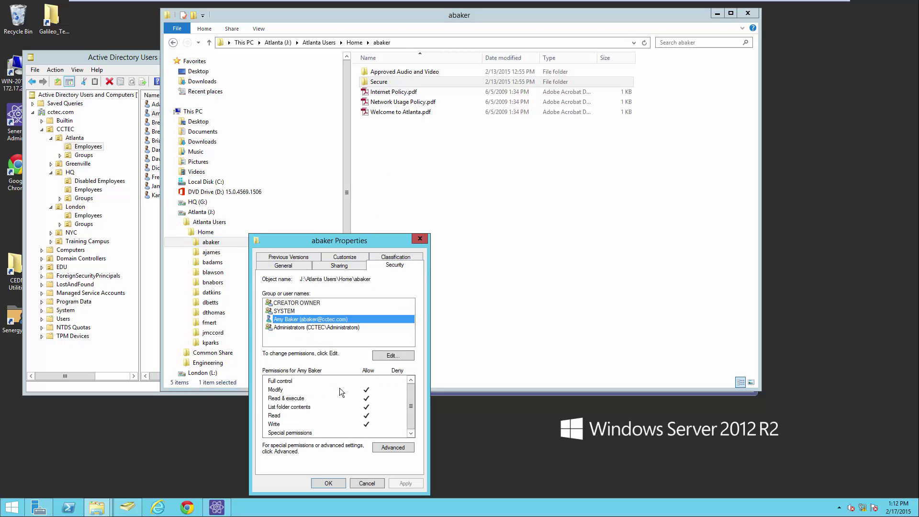
click(327, 483)
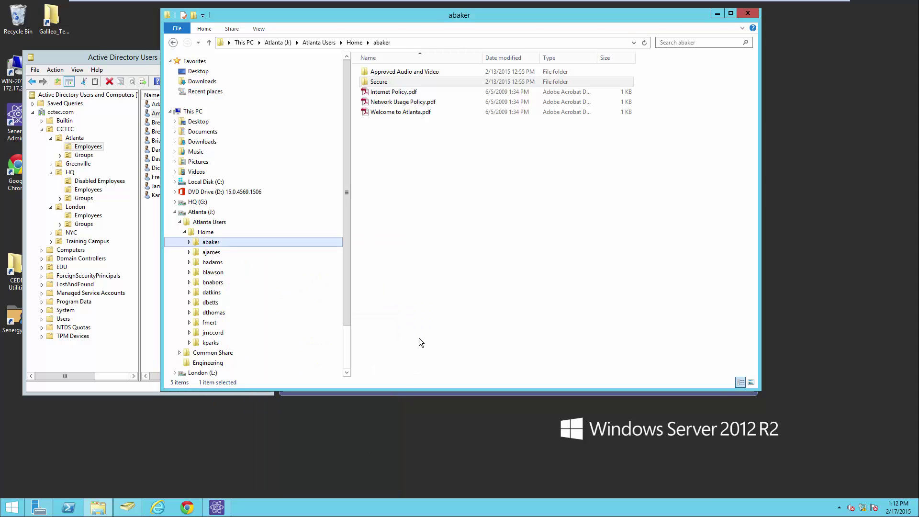
click(227, 244)
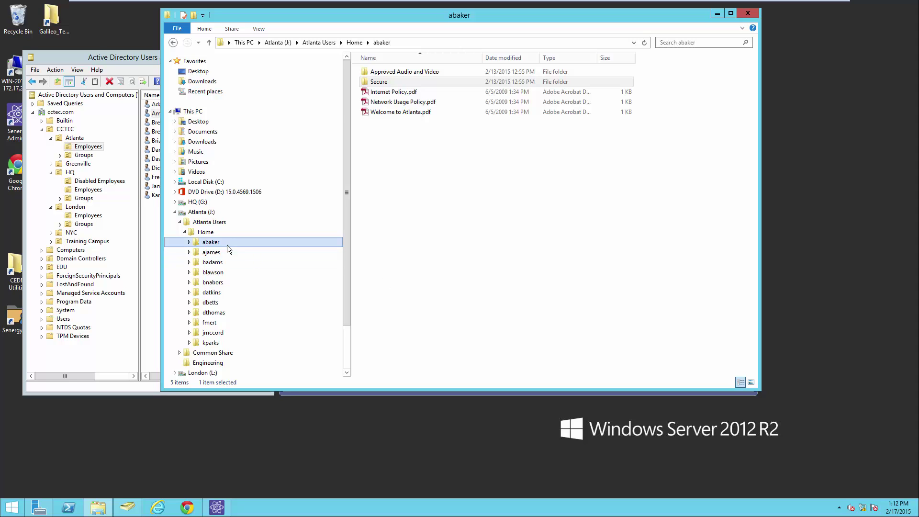
Close Explorer and rename the employee's account to the new surname.
click(747, 13)
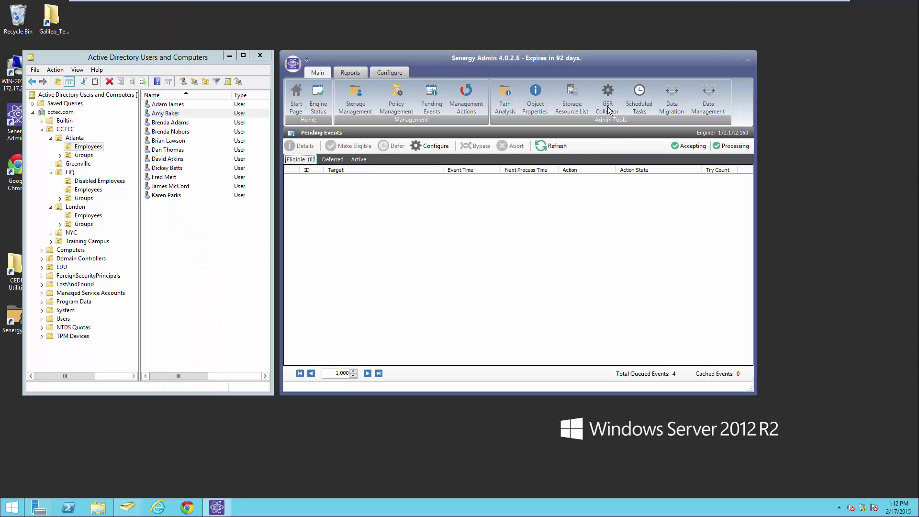
right_click(170, 115)
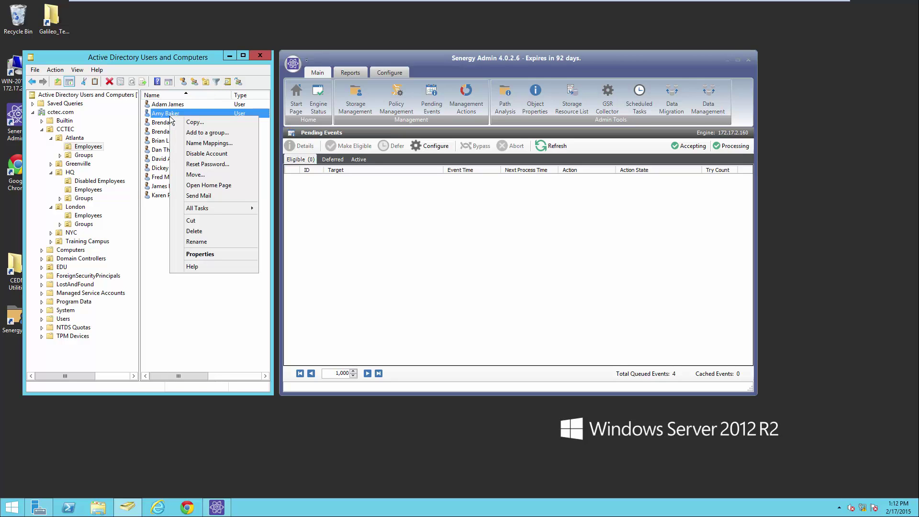
click(217, 244)
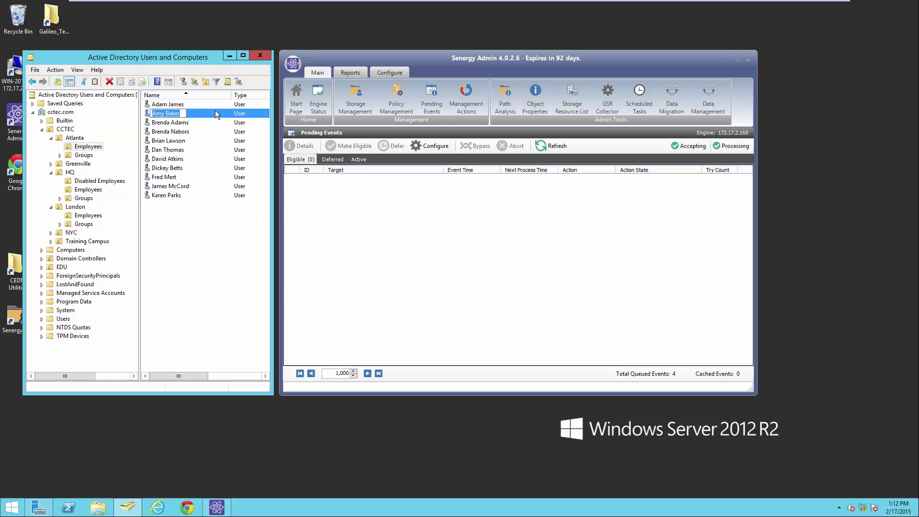
key(End)
text(Jones)
key(Return)
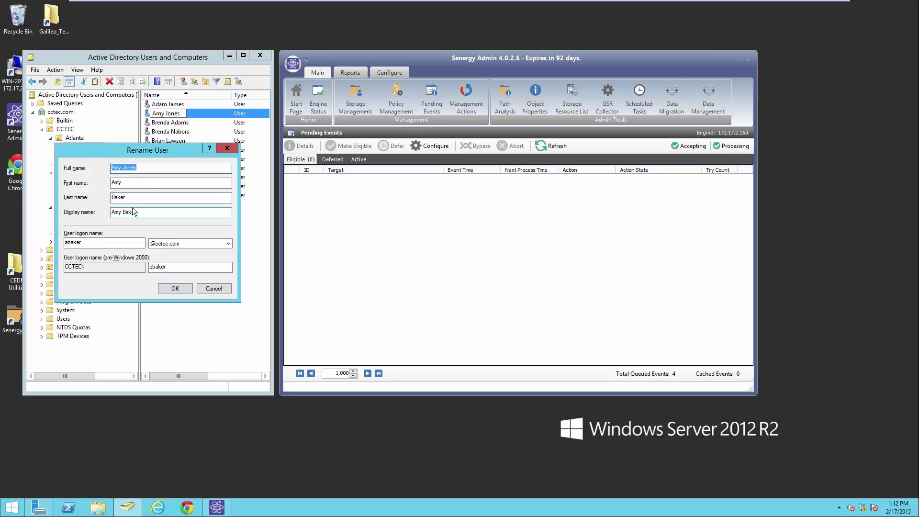
Update the last name and user logon name to the new surname and confirm.
key(Tab)
key(Tab)
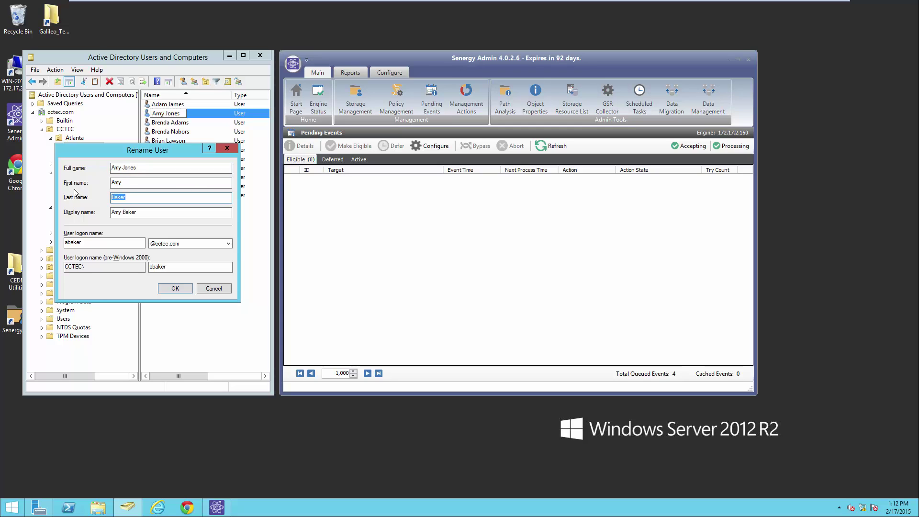
text(Janes)
click(87, 241)
key(BackSpace)
key(BackSpace)
key(BackSpace)
text(jones)
click(176, 289)
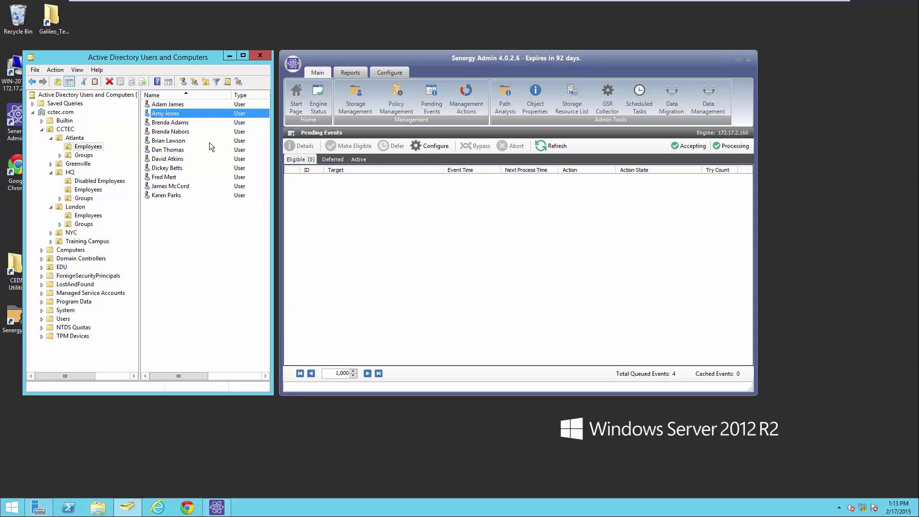
click(99, 508)
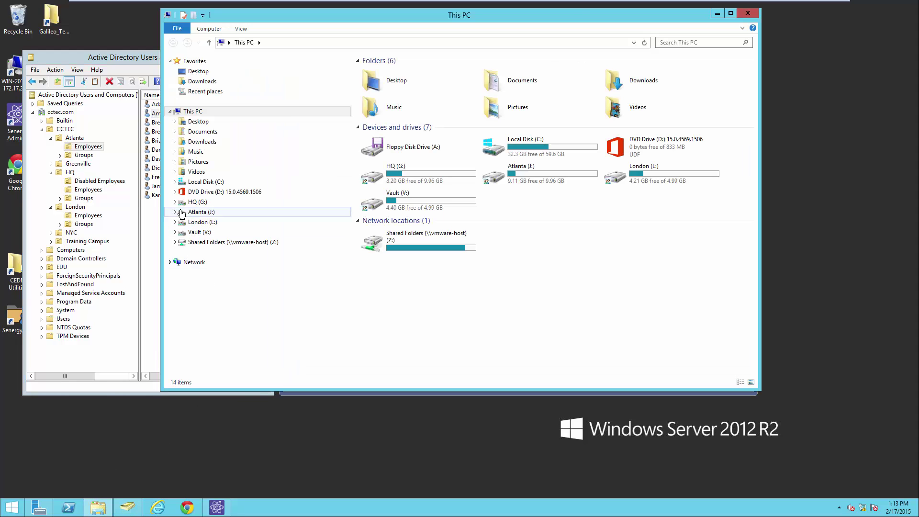
click(176, 212)
click(179, 222)
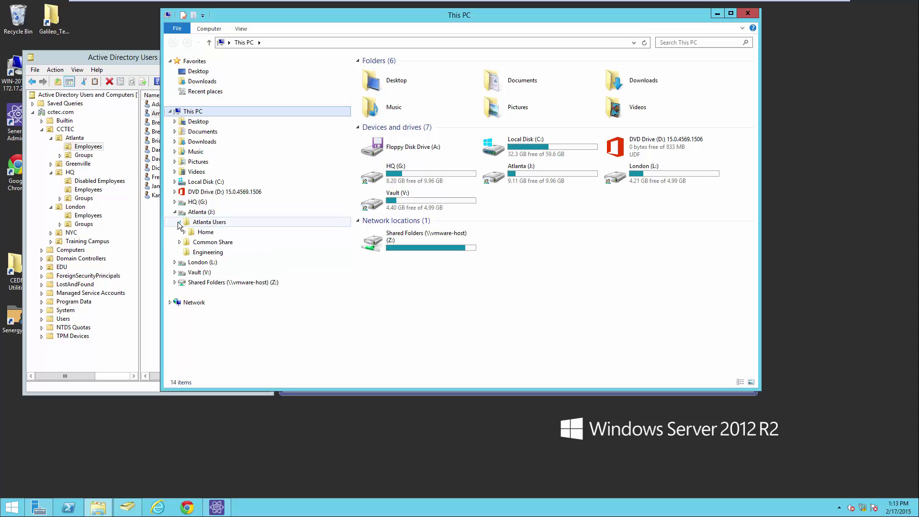
click(184, 232)
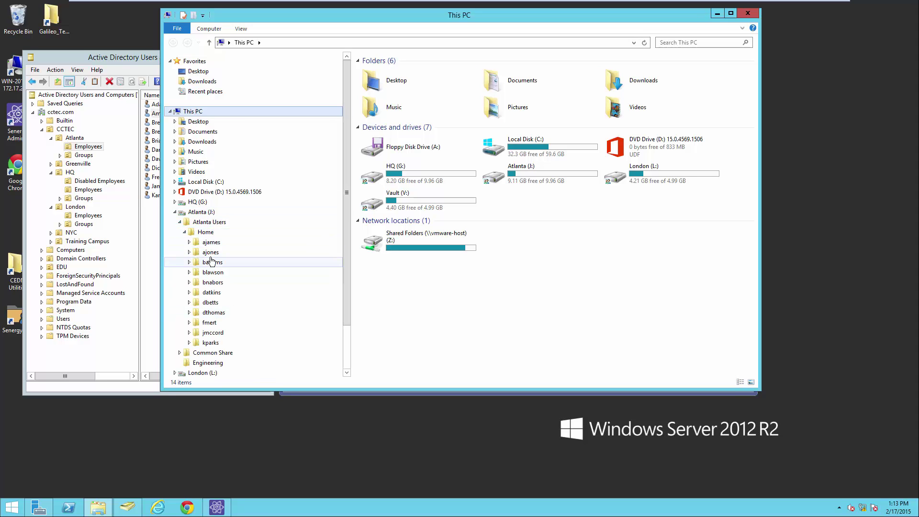
click(211, 253)
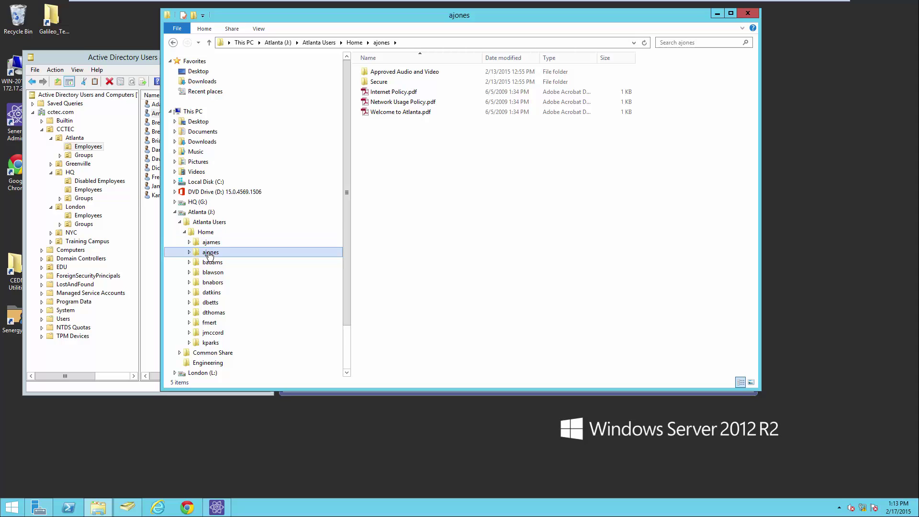
click(748, 13)
double_click(164, 114)
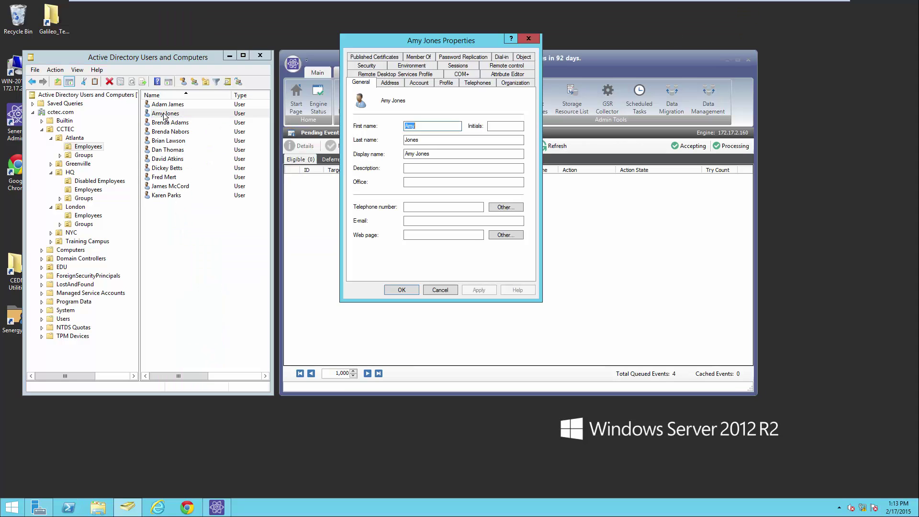
click(453, 84)
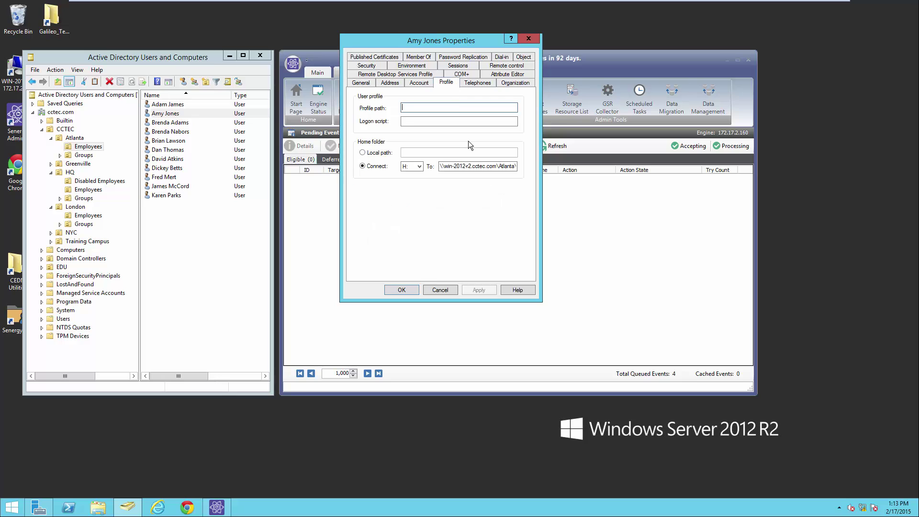
double_click(475, 164)
key(ctrl+v)
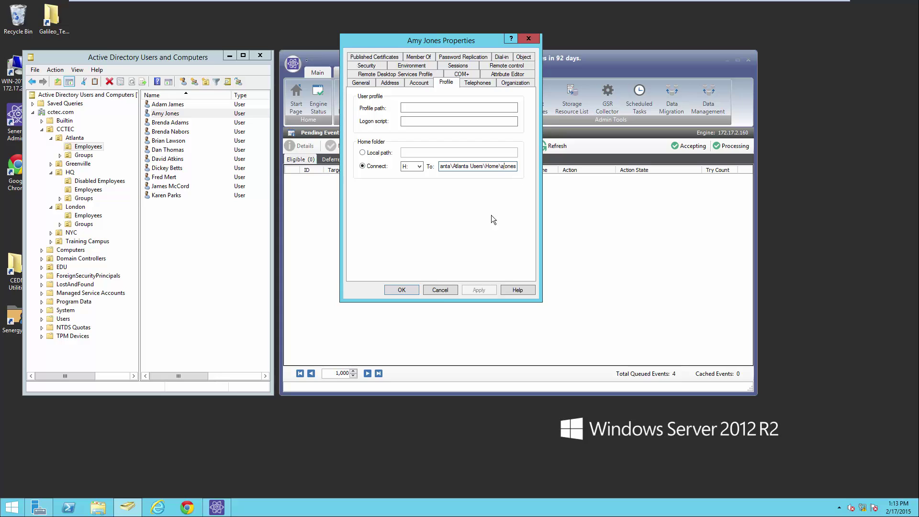
click(440, 290)
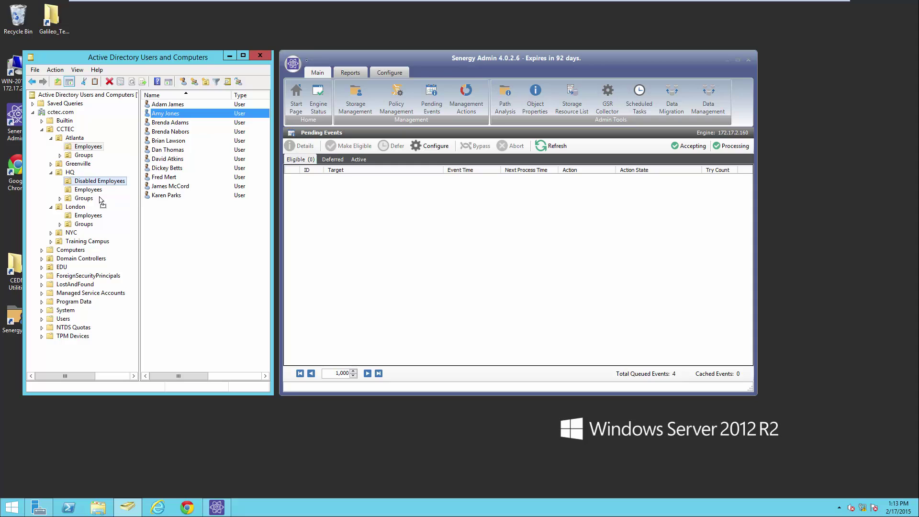
Move the employee account into London Employees and refresh Senergy's pending events.
drag(96, 219, 96, 219)
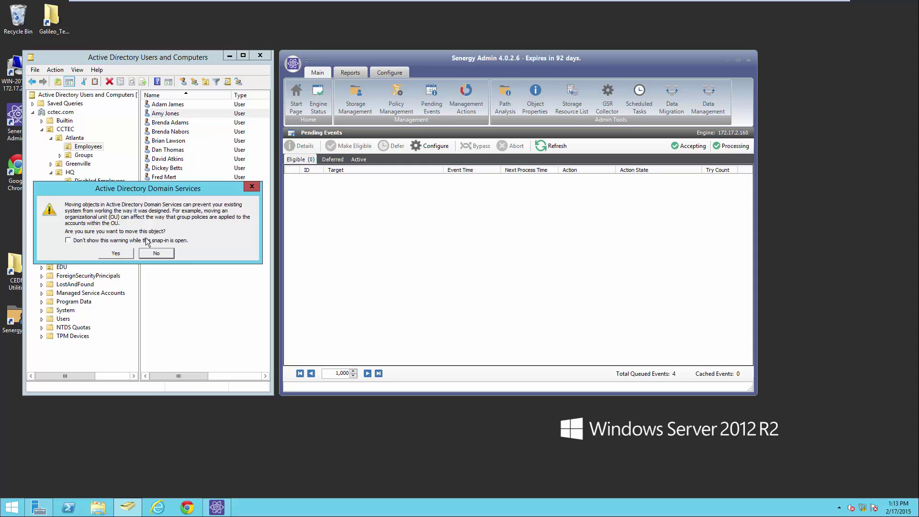
click(119, 256)
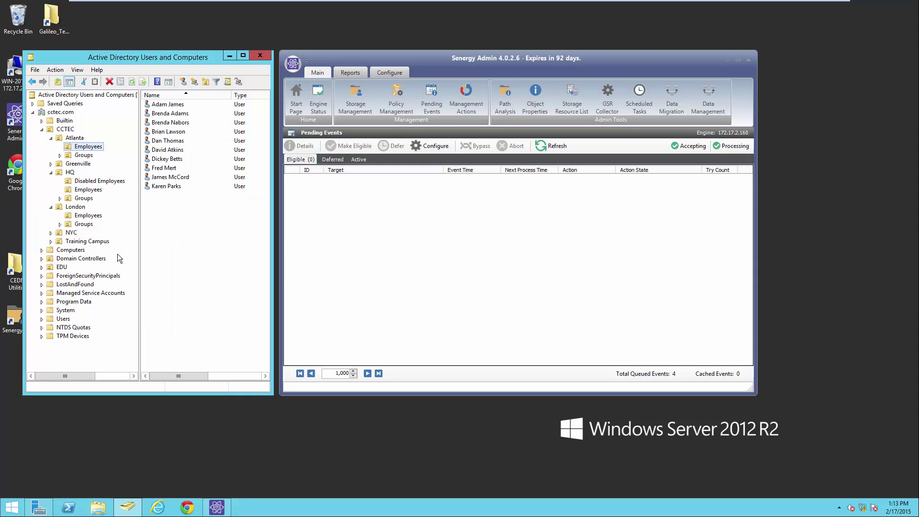
click(94, 218)
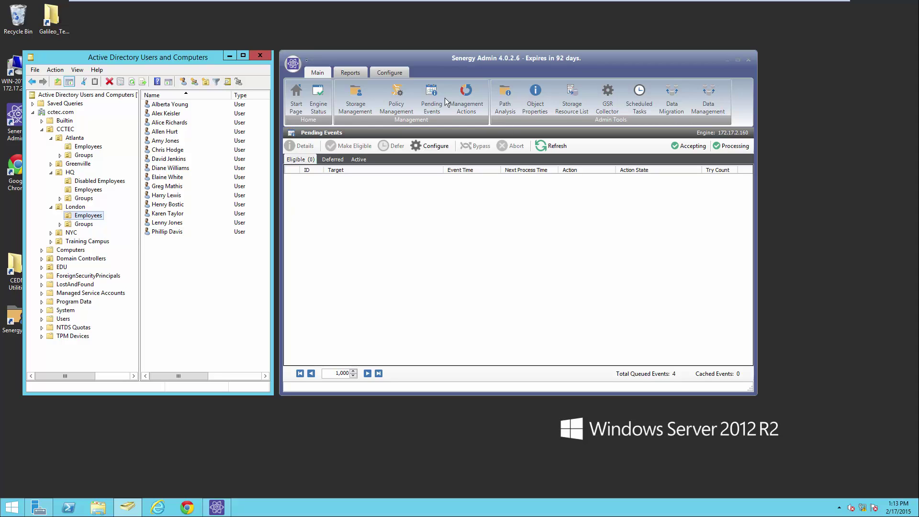
click(551, 148)
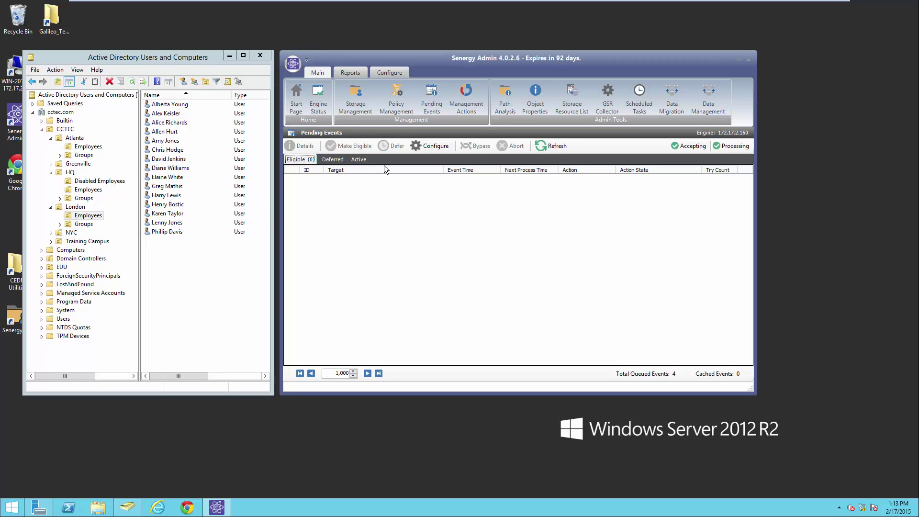
Check the London Home Folders policy's target paths, close it unchanged, and show pending events.
click(396, 101)
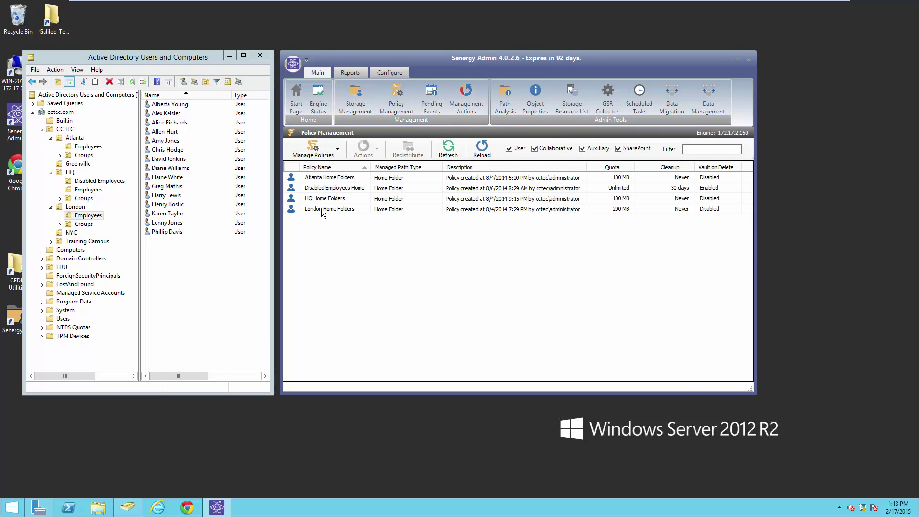
double_click(320, 208)
click(270, 204)
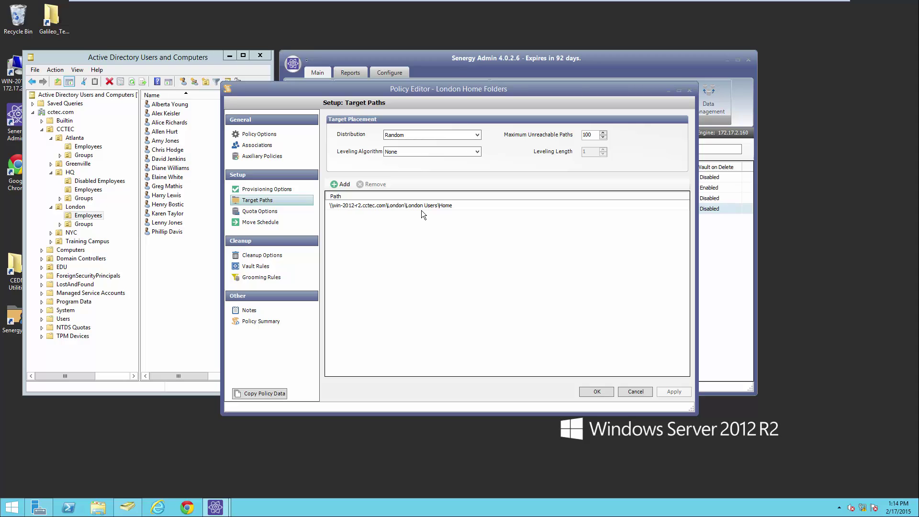
click(648, 391)
click(436, 101)
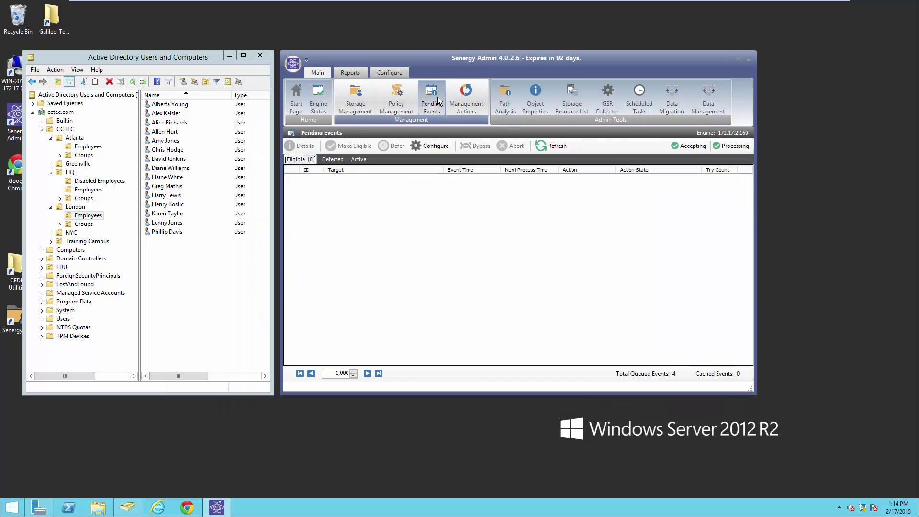
click(99, 508)
click(175, 212)
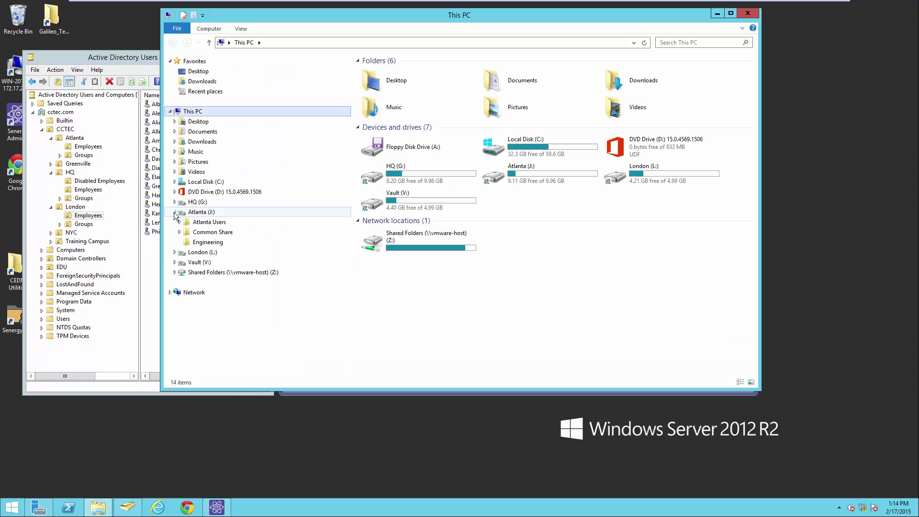
click(179, 222)
click(204, 234)
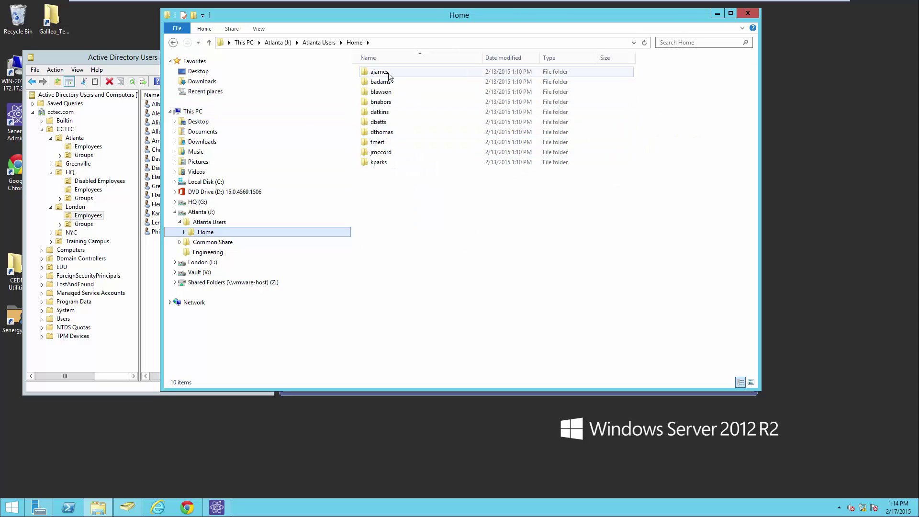
click(180, 221)
click(175, 252)
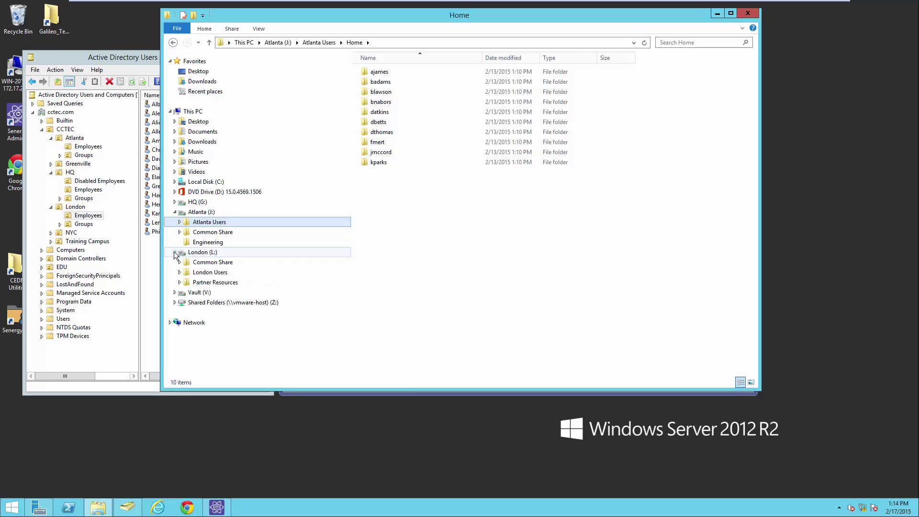
click(179, 272)
click(185, 282)
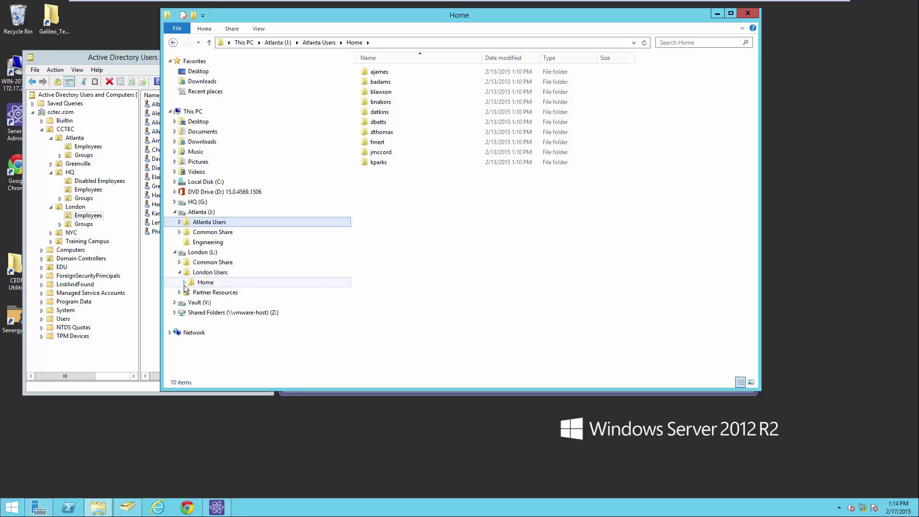
click(214, 218)
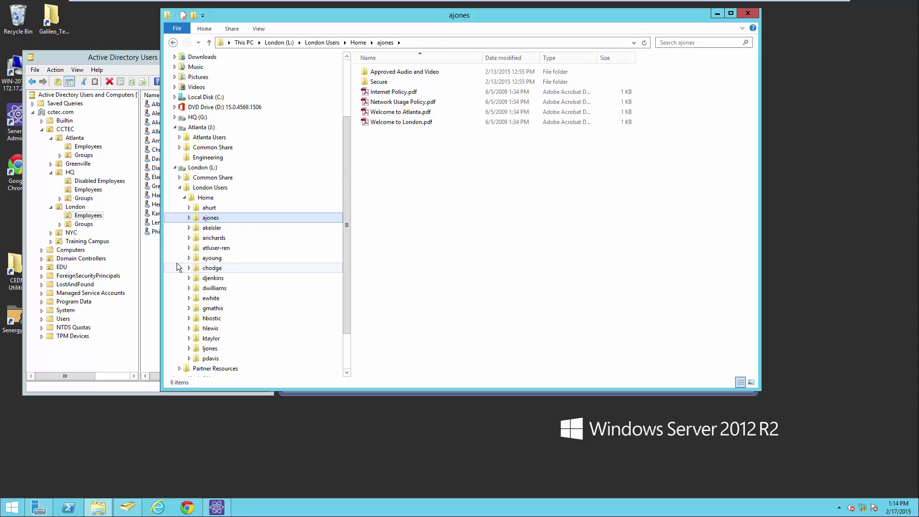
click(748, 14)
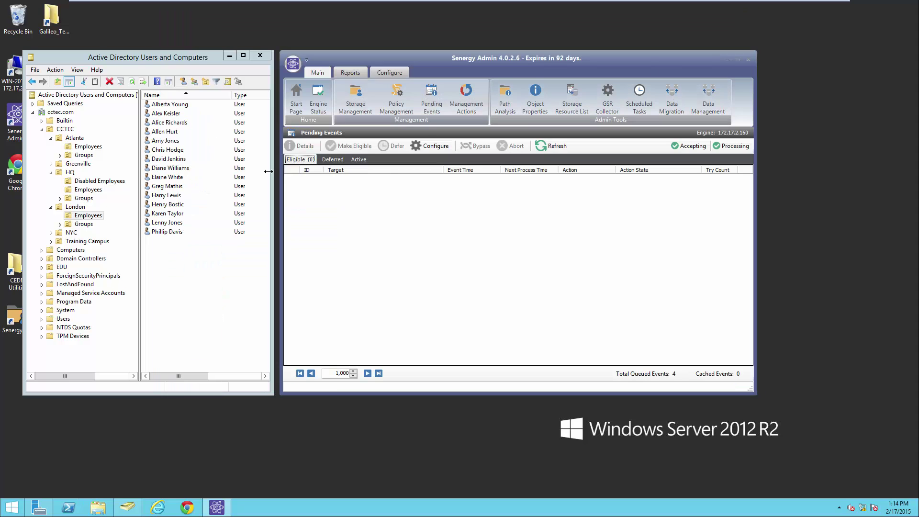
double_click(167, 141)
click(447, 83)
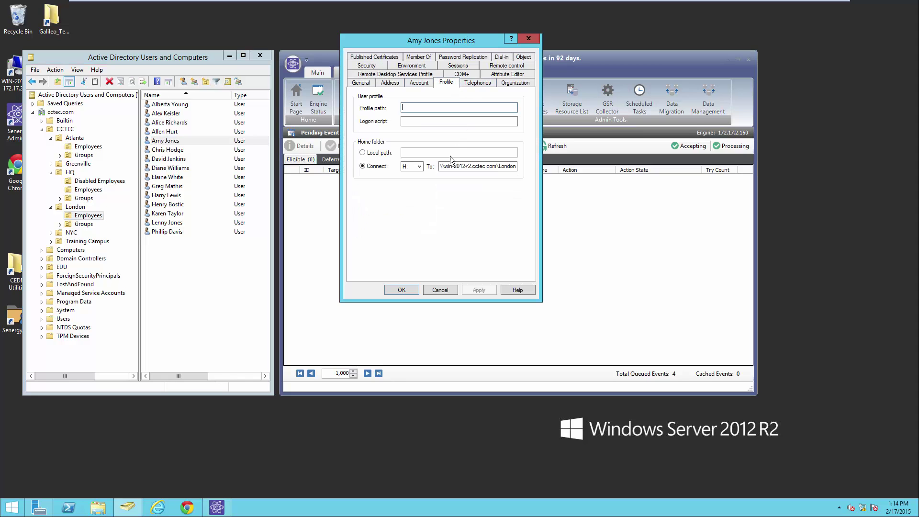
double_click(459, 166)
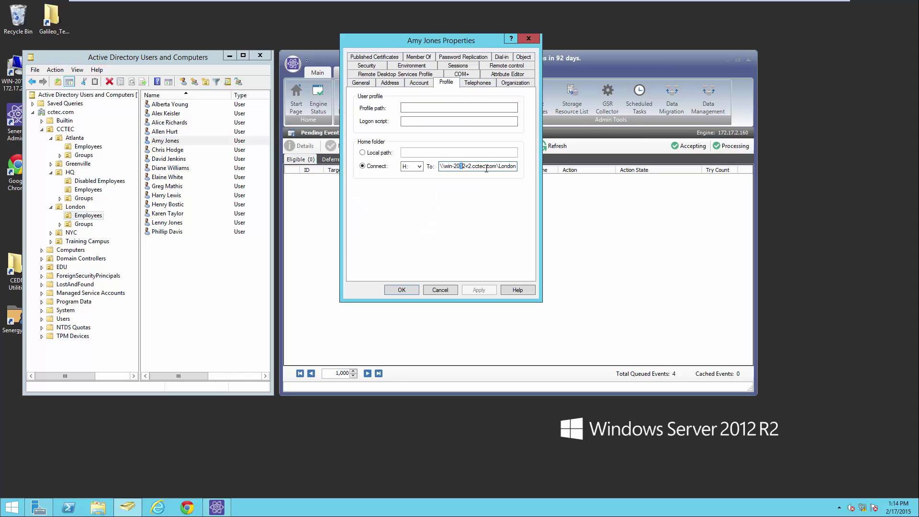
click(461, 167)
click(443, 289)
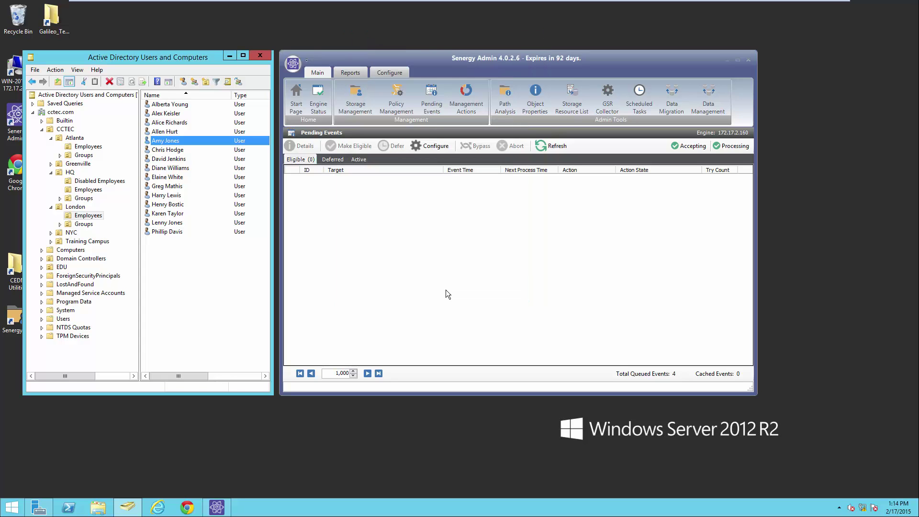
Disable the London employee's account and acknowledge the confirmation message.
right_click(183, 141)
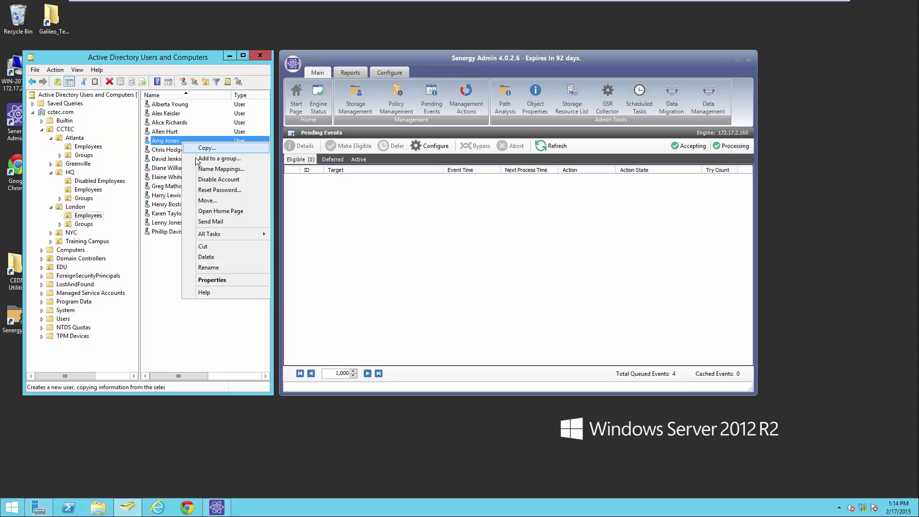
click(218, 180)
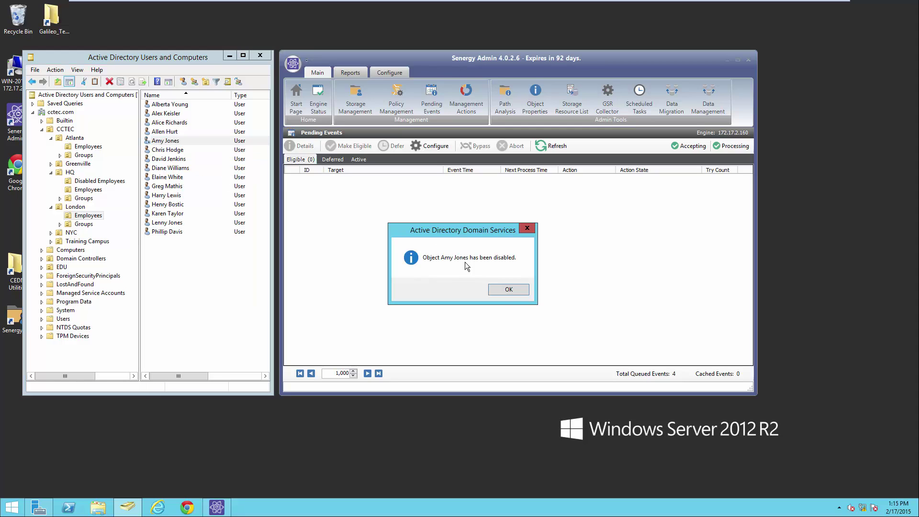
click(517, 289)
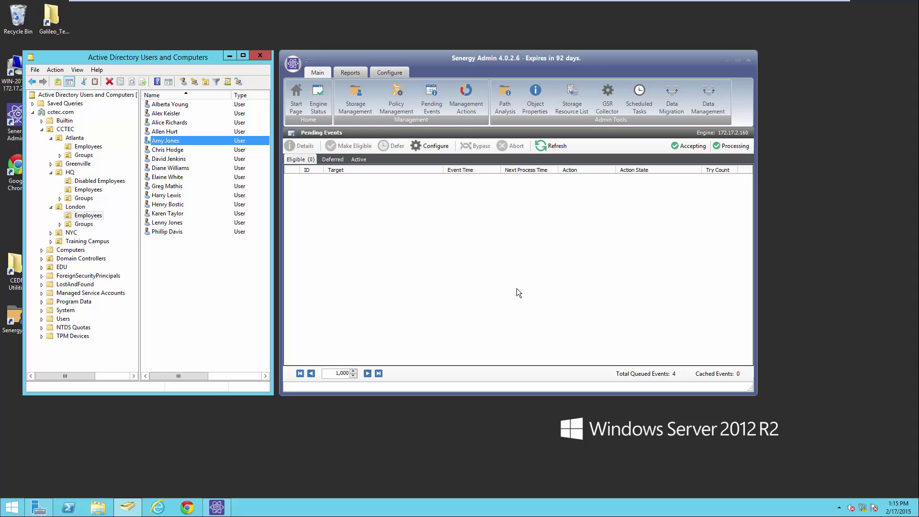
click(396, 101)
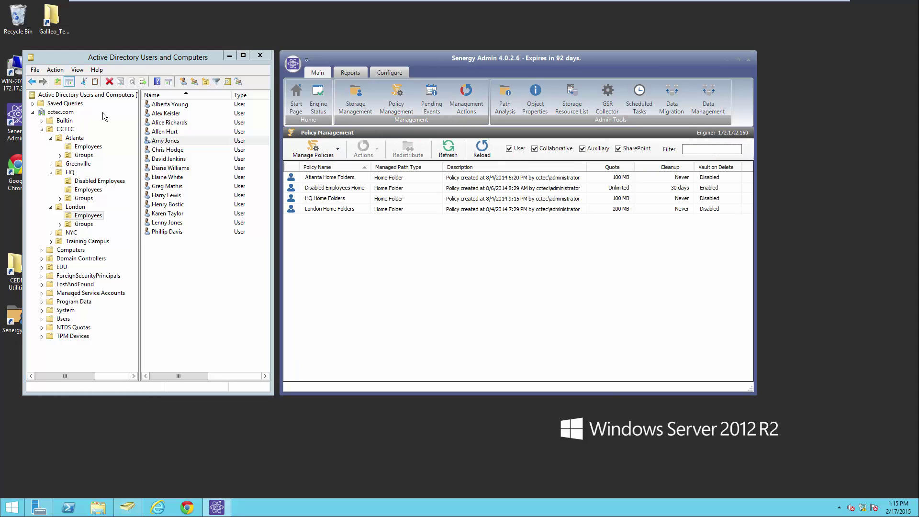
Check the user's memberships: London Building, London Email and London Employees groups.
double_click(160, 141)
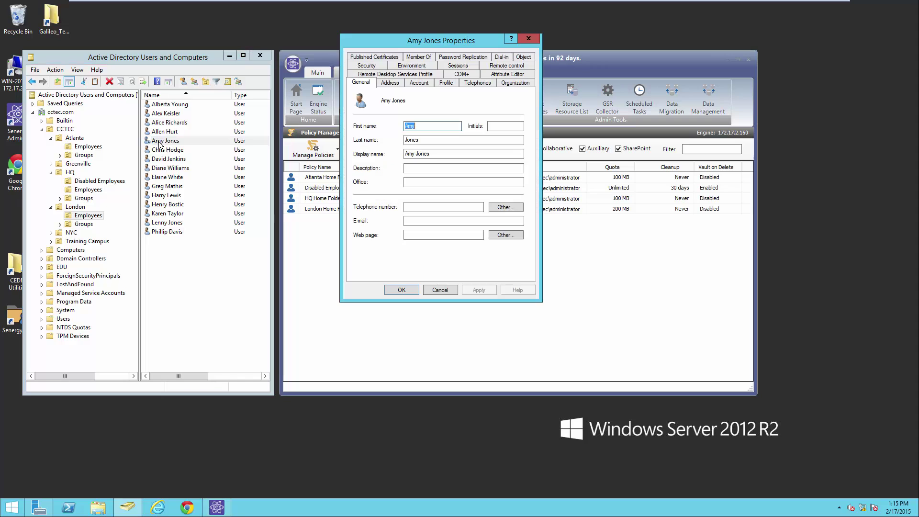
click(421, 58)
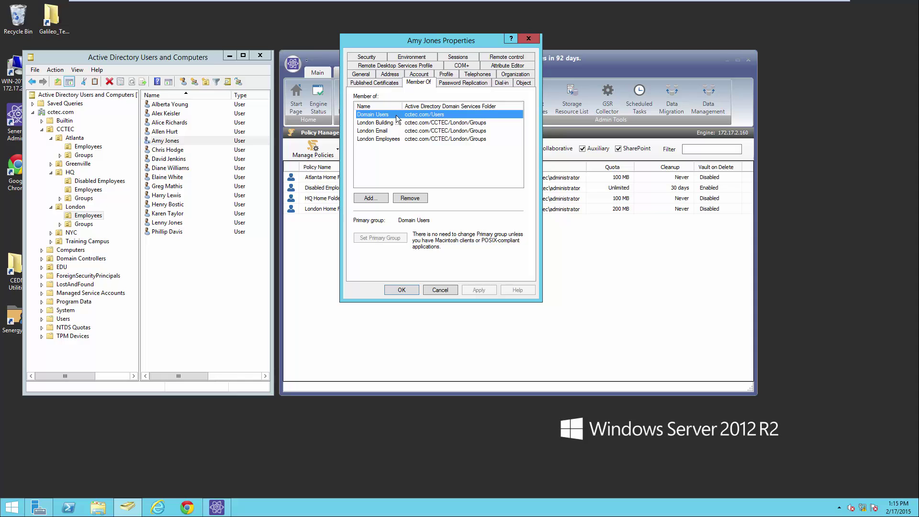
click(437, 289)
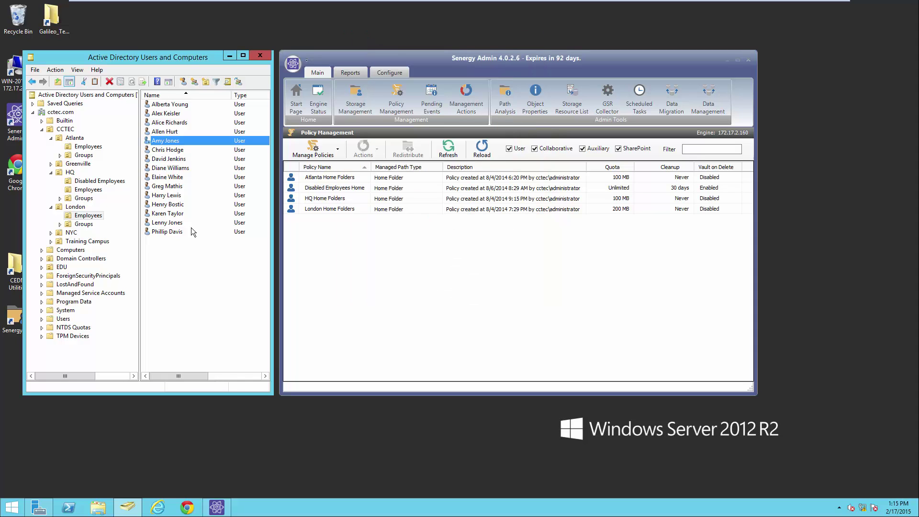
double_click(181, 141)
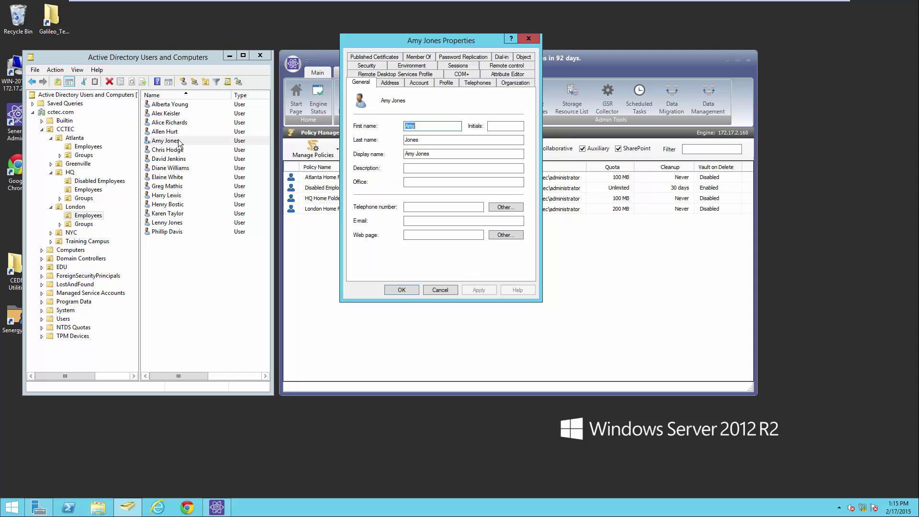
click(427, 57)
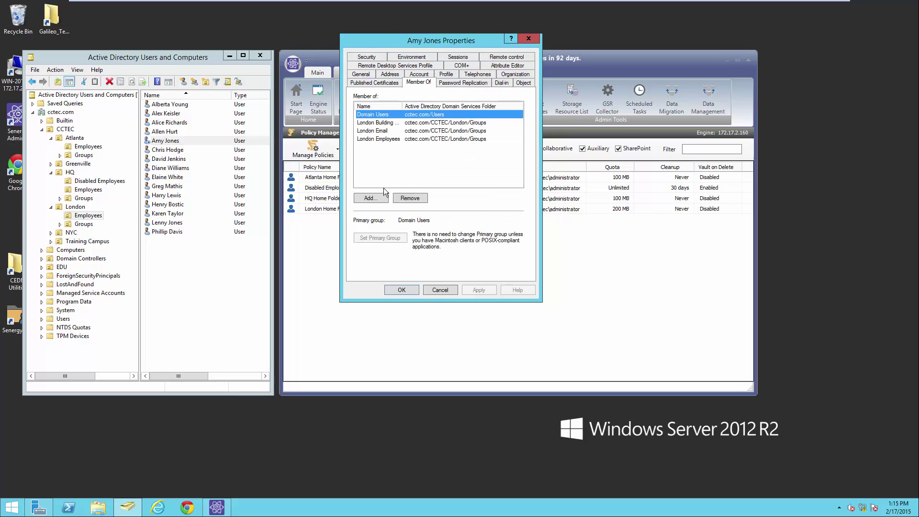
click(442, 289)
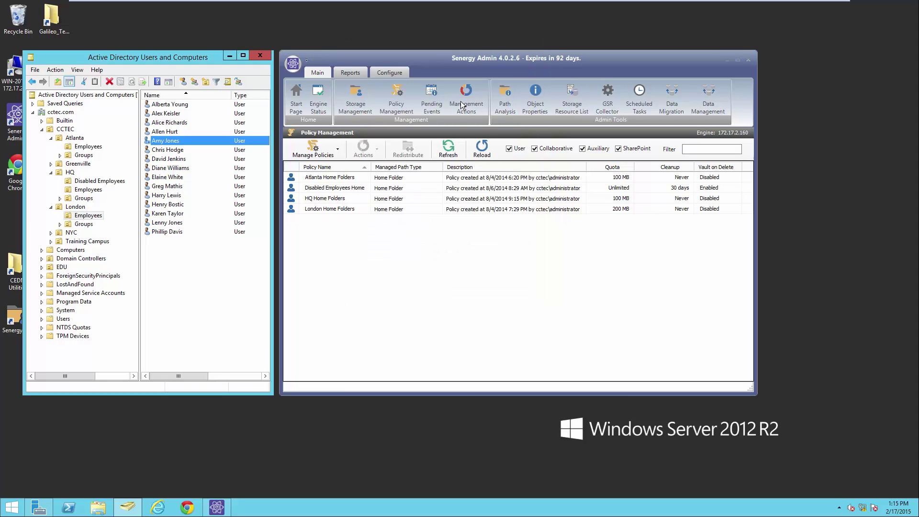
Refresh the Pending Events queue until the disabled user's policy event is processed.
click(431, 101)
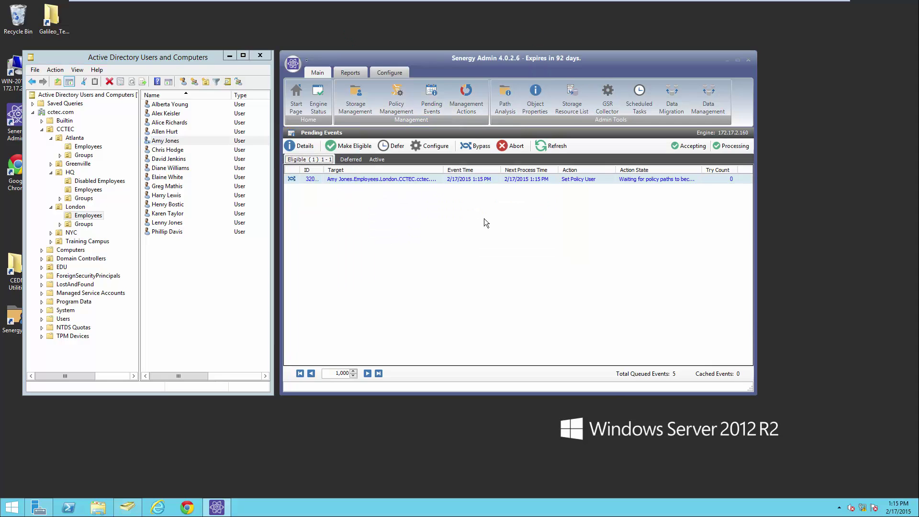
click(97, 508)
click(750, 14)
click(553, 146)
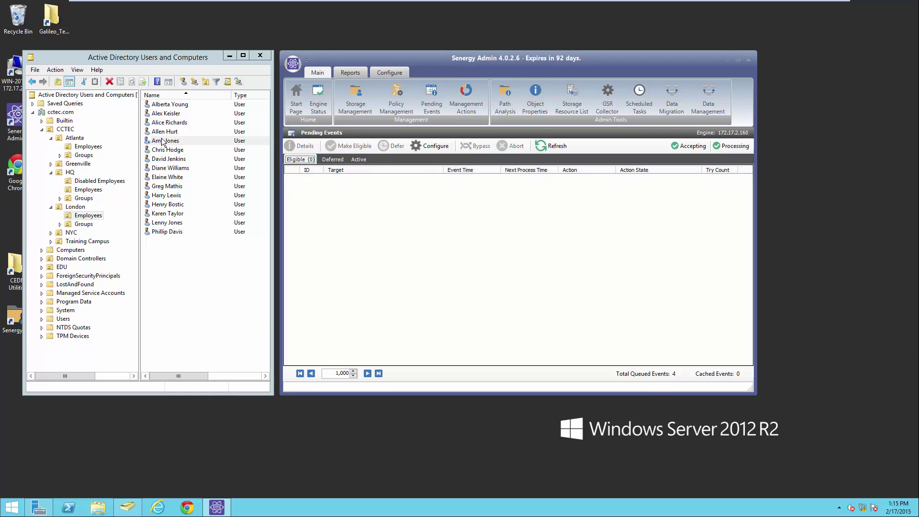
Confirm the user is now only in Disabled Employees and Domain Users, then open This PC.
double_click(163, 142)
click(421, 75)
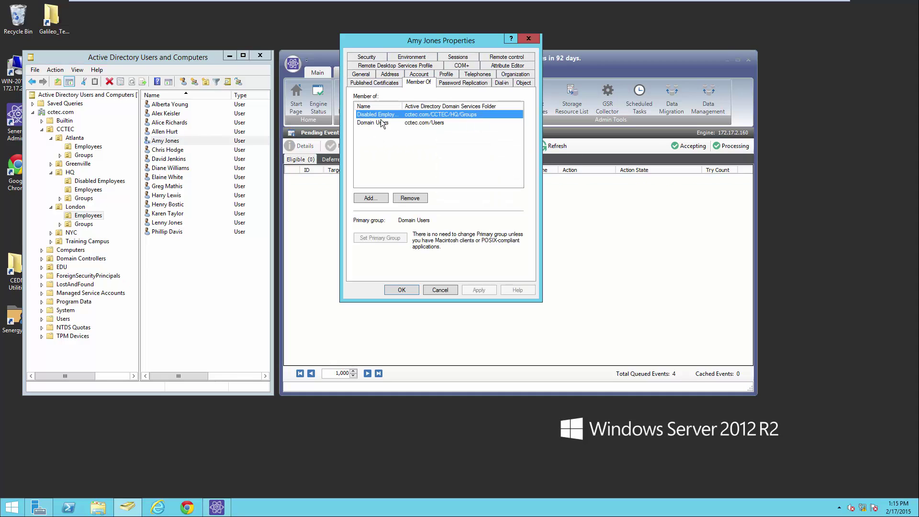
drag(402, 106, 450, 105)
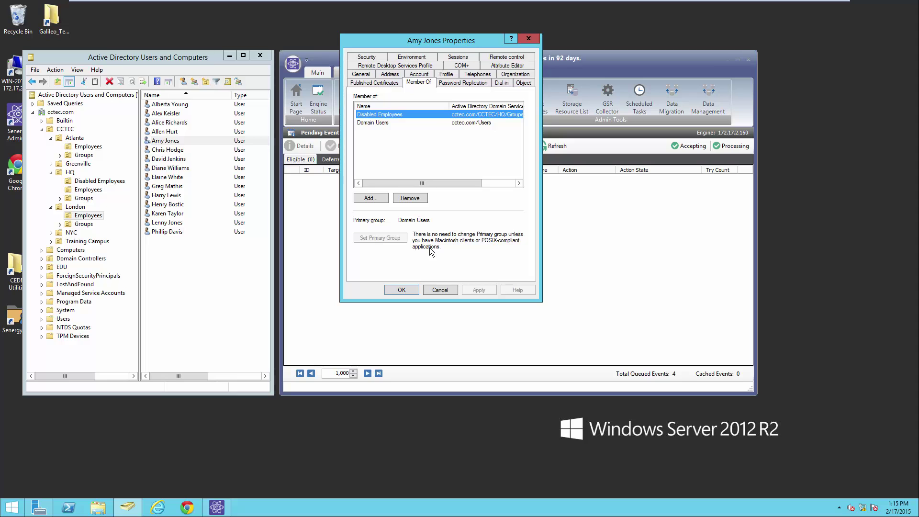
click(438, 290)
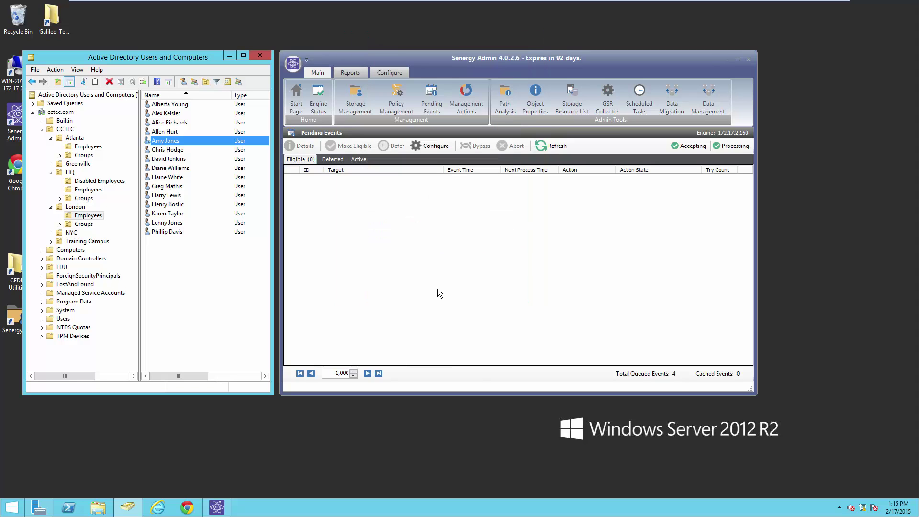
click(100, 507)
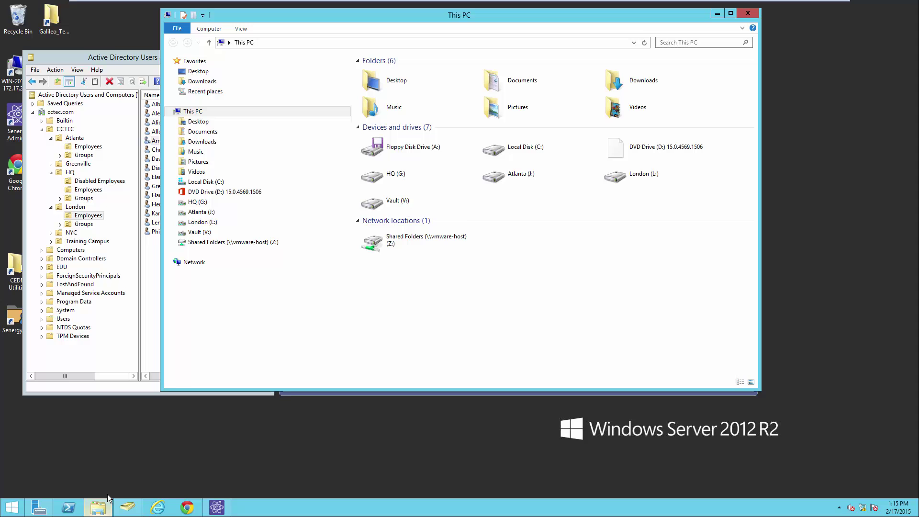
Browse Vault's Home Folders to the user's folder under Disabled Users.
click(175, 232)
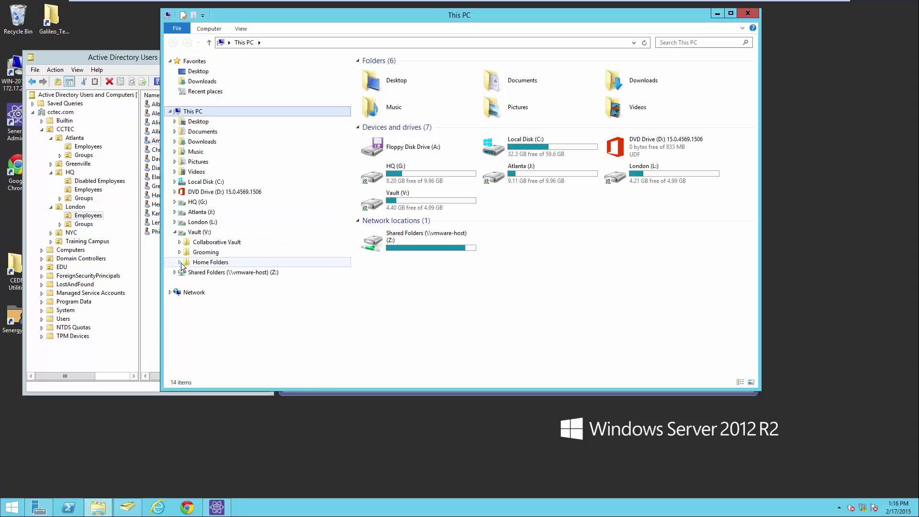
click(180, 263)
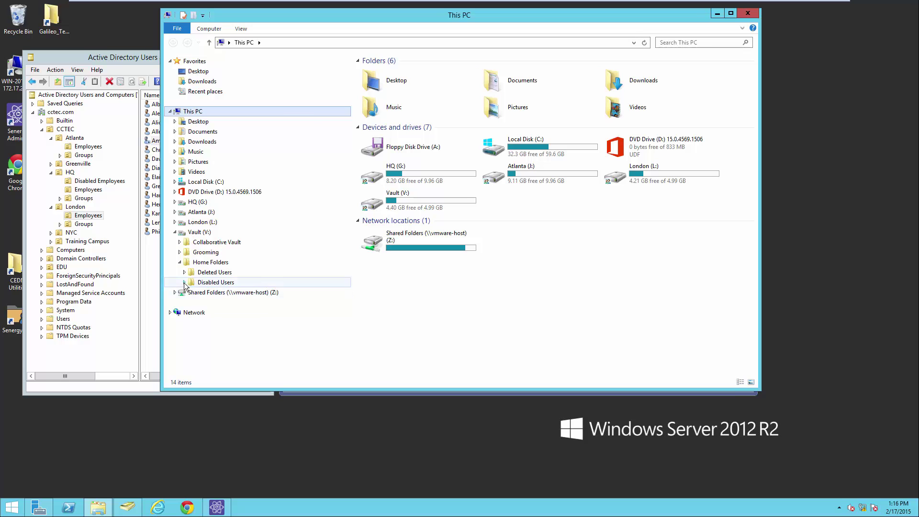
click(184, 283)
click(211, 293)
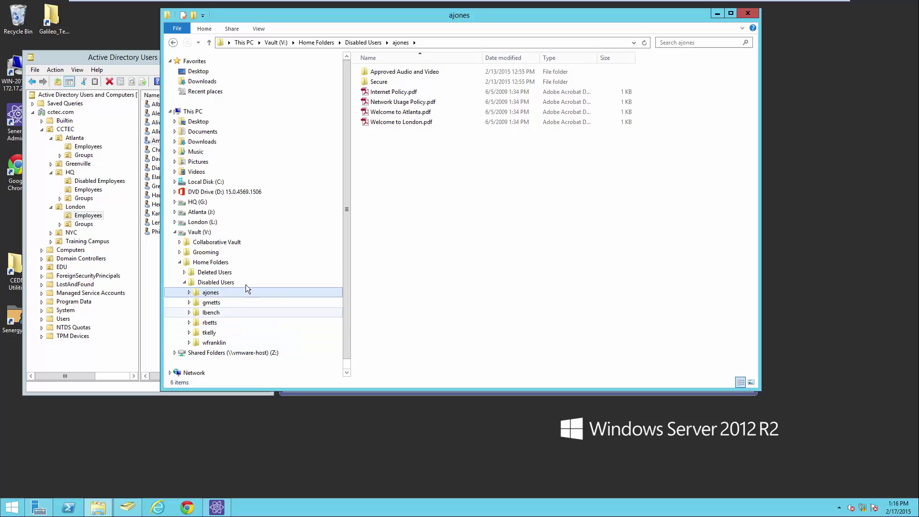
Review the Risk Management group's Security permissions on the vaulted home folder, then close Explorer.
right_click(214, 291)
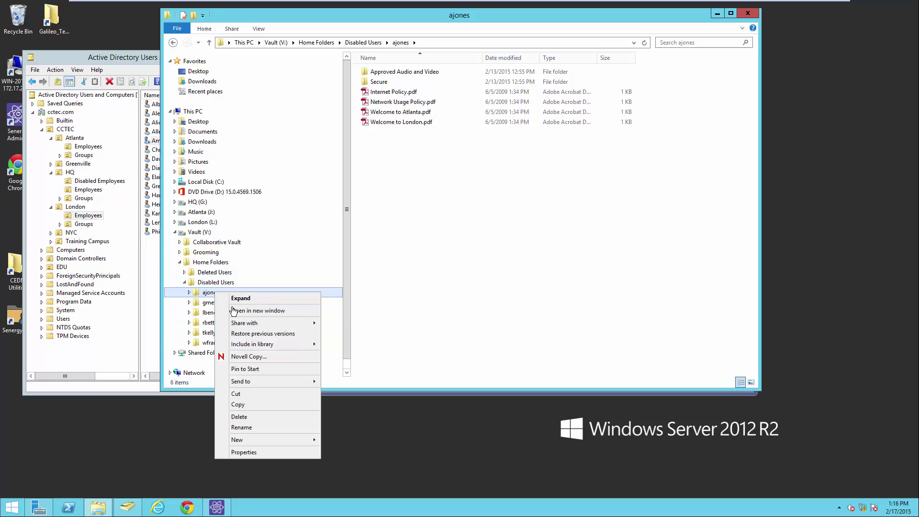
click(264, 453)
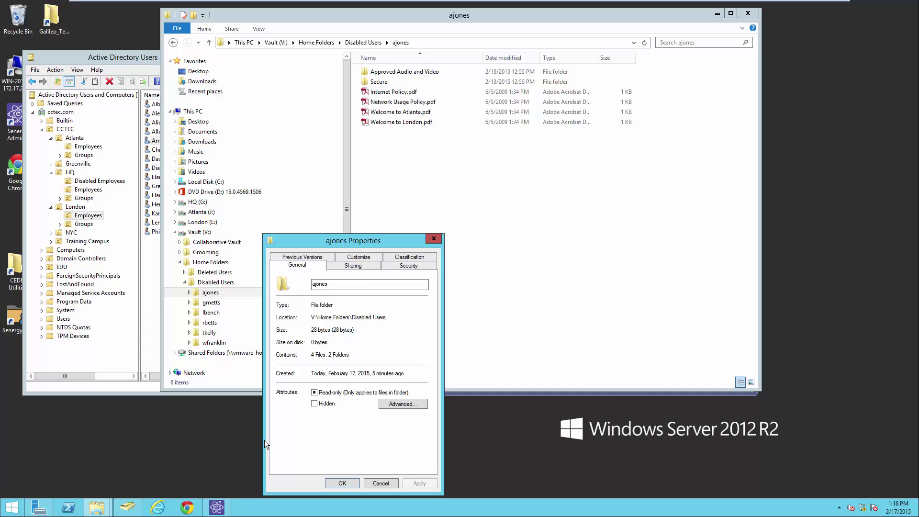
click(407, 265)
click(326, 320)
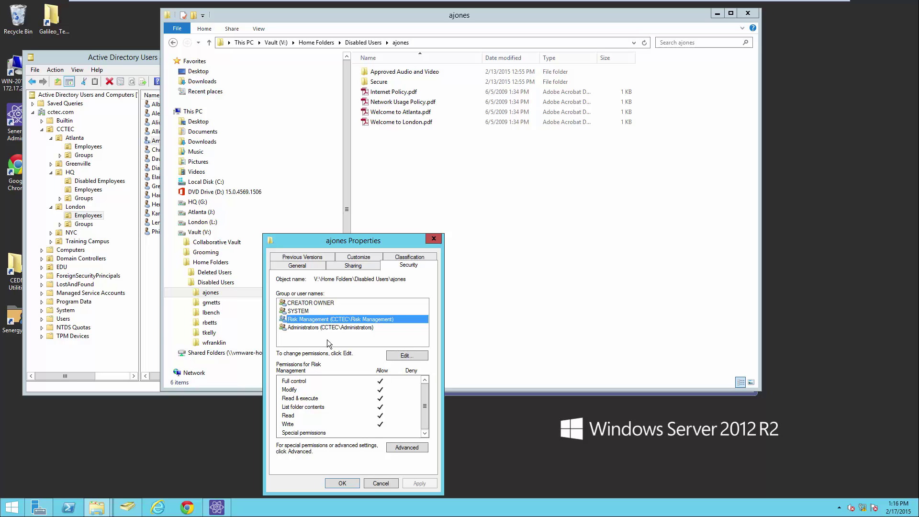
click(380, 483)
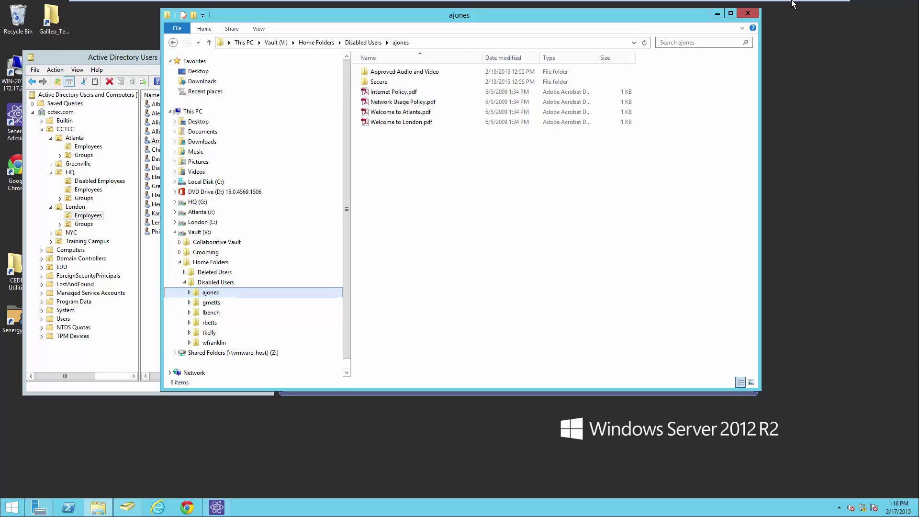
click(748, 14)
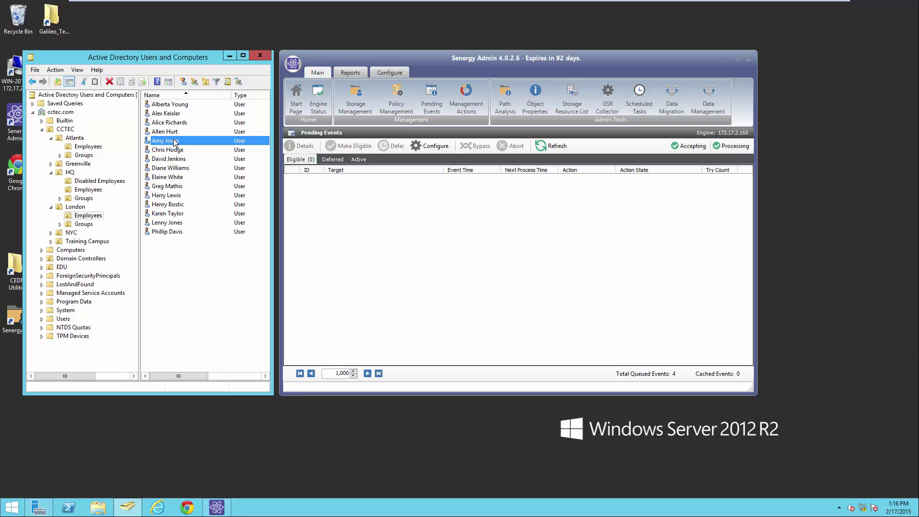
Delete the disabled user's account in Active Directory.
right_click(176, 143)
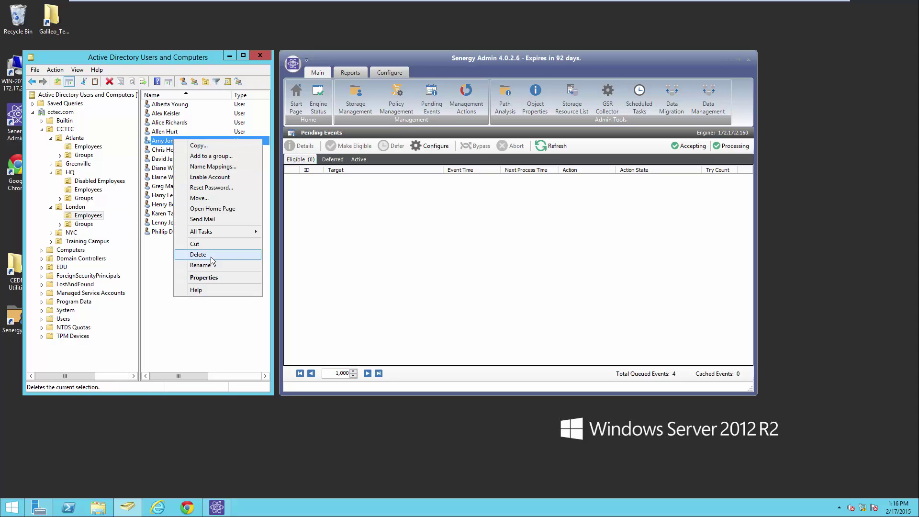
click(197, 254)
click(493, 290)
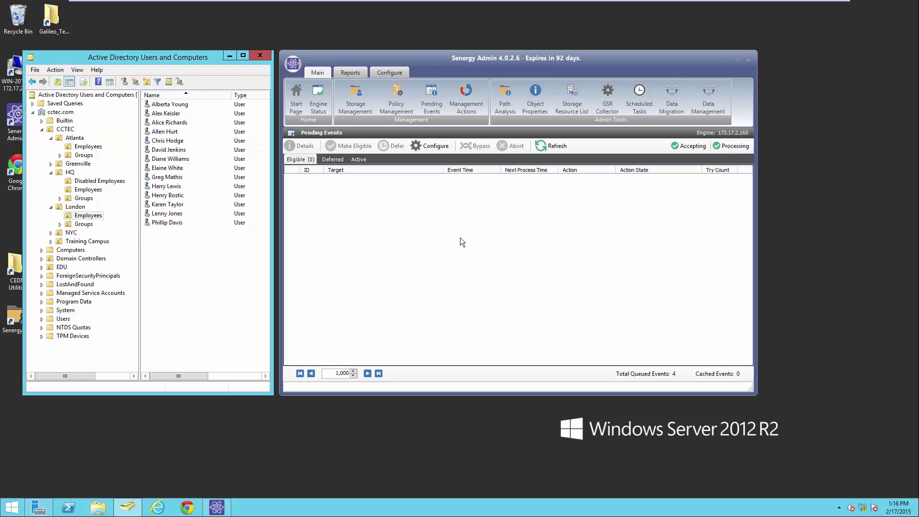
Review the Disabled Employees Home policy's 30-day cleanup options unchanged, then return to Pending Events.
click(395, 97)
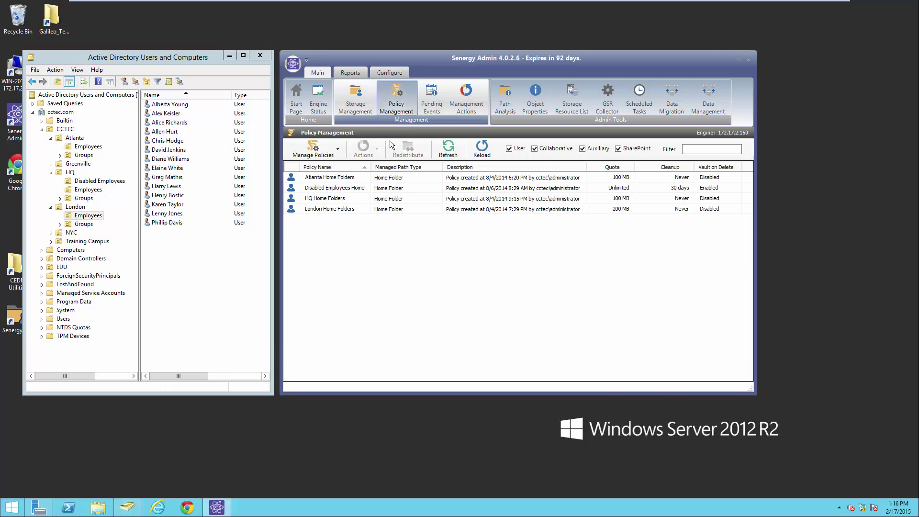
double_click(345, 188)
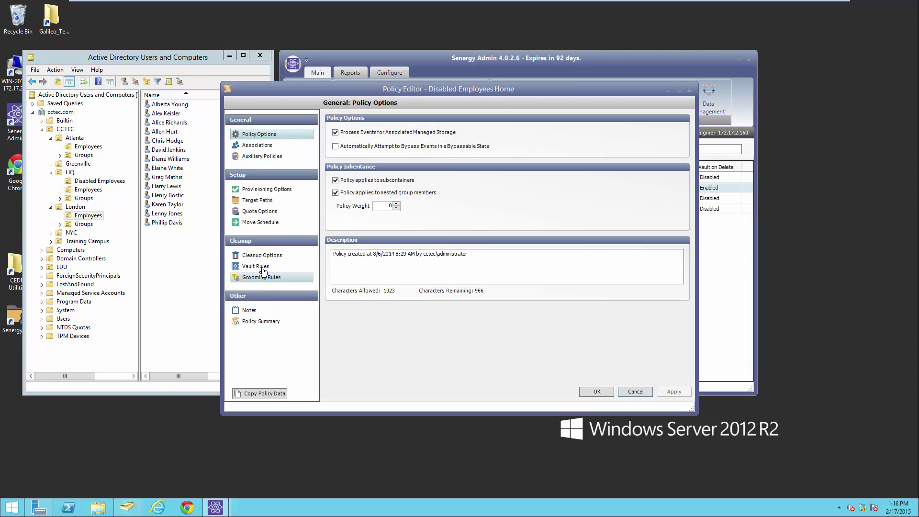
click(262, 255)
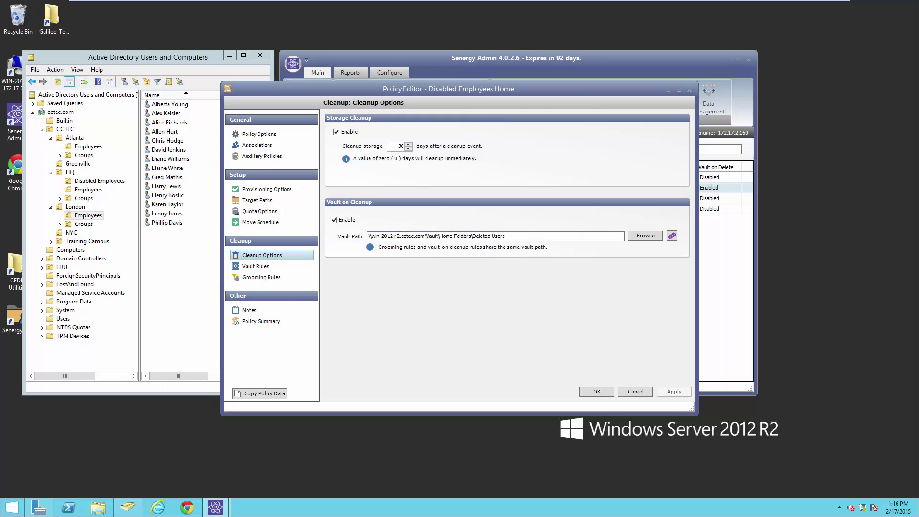
click(641, 391)
click(432, 101)
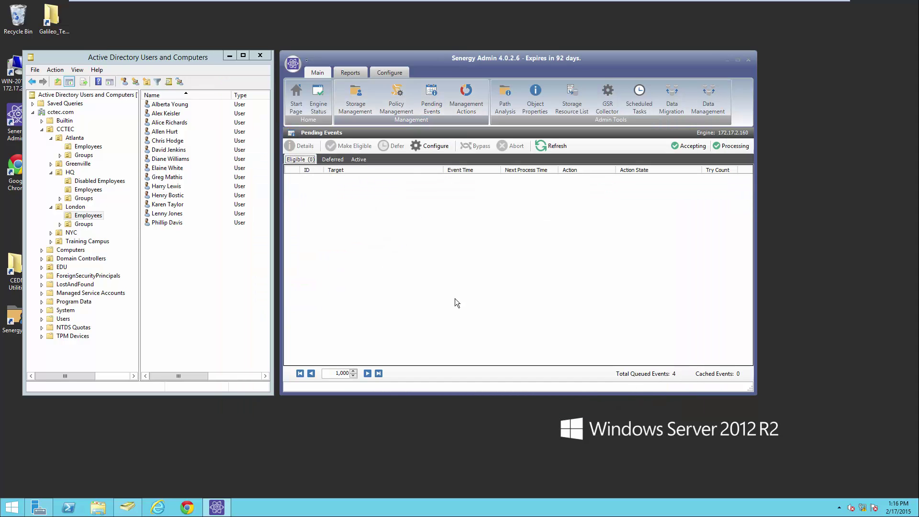
Show the five deferred Delete User events, the deleted account's due 3/19/2015, then open This PC.
click(332, 159)
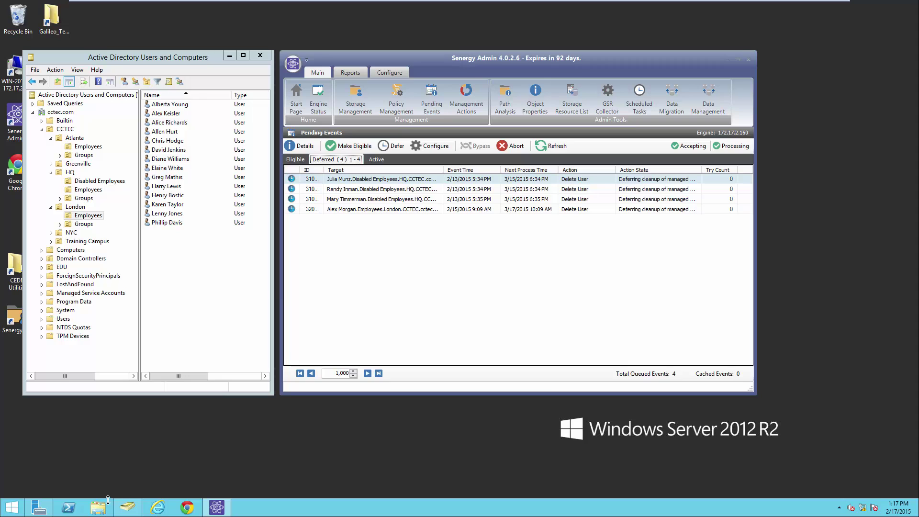
click(295, 159)
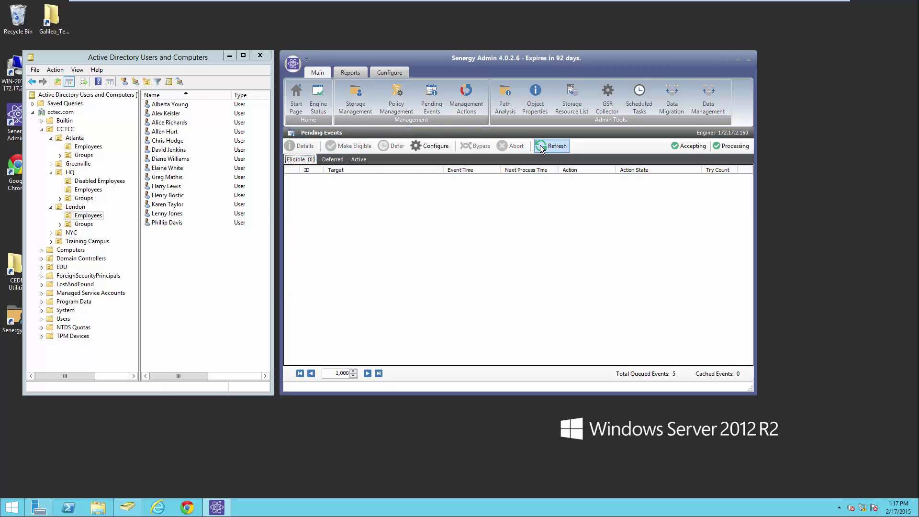
click(345, 160)
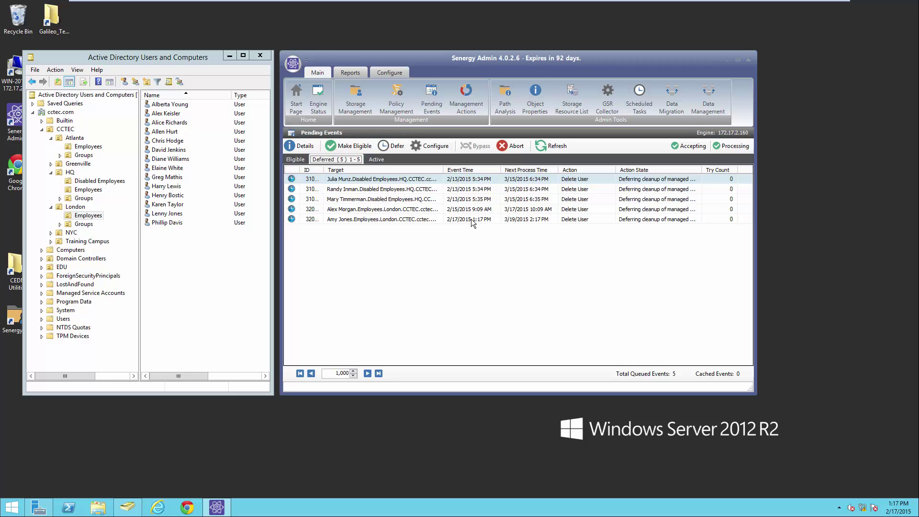
click(107, 507)
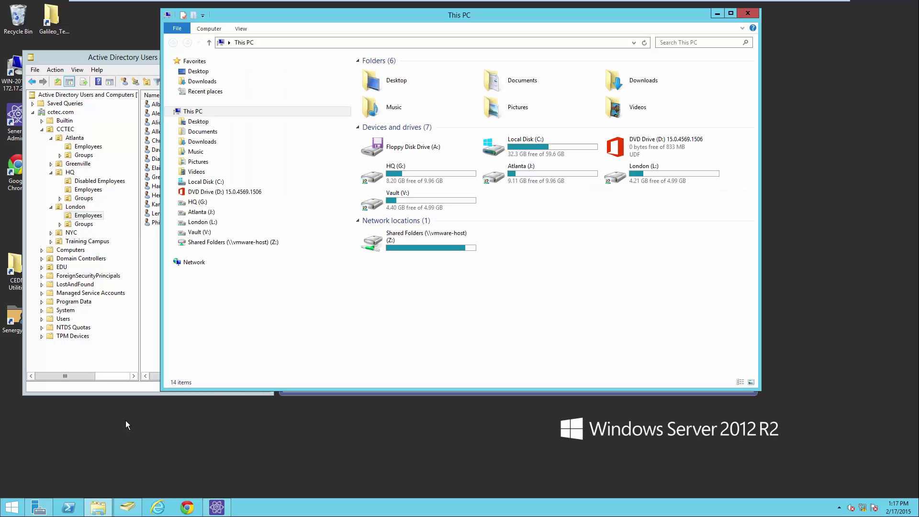
Browse Vault's Home Folders, checking Disabled Users then Deleted Users for the user's folder.
click(175, 232)
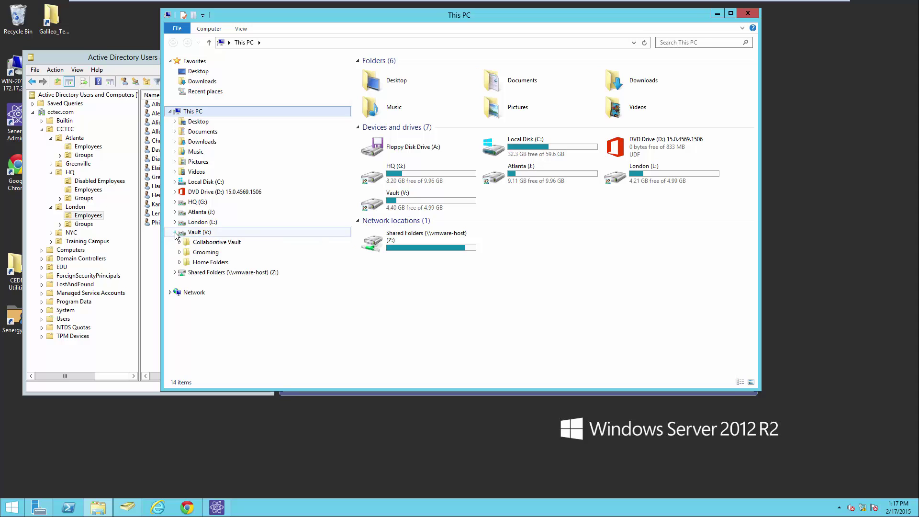
click(180, 262)
click(185, 282)
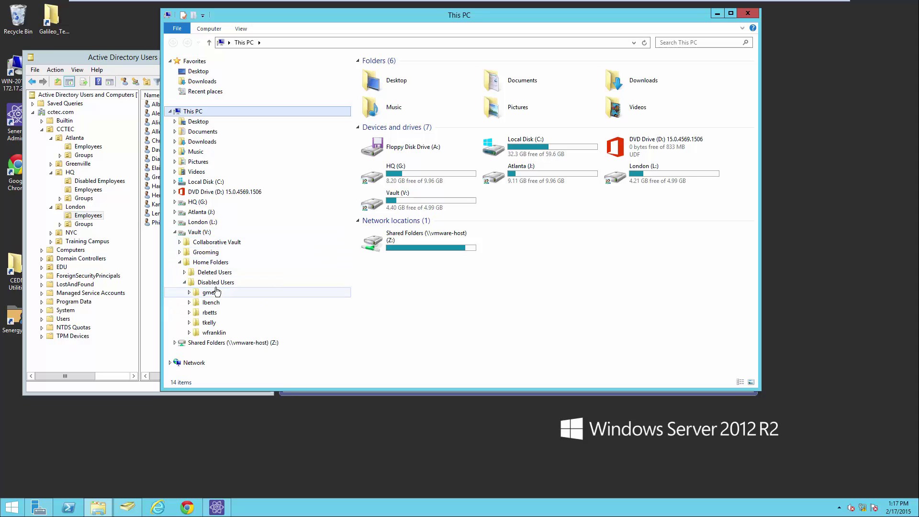
click(215, 283)
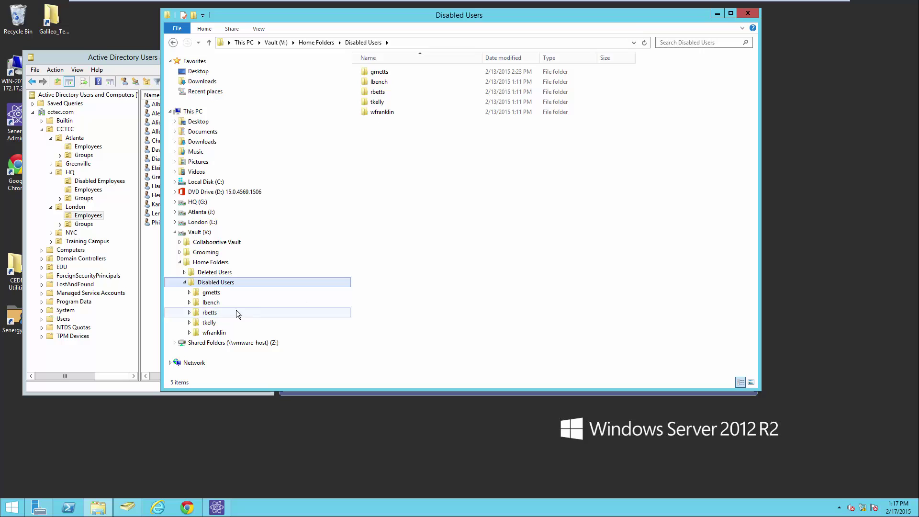
click(210, 272)
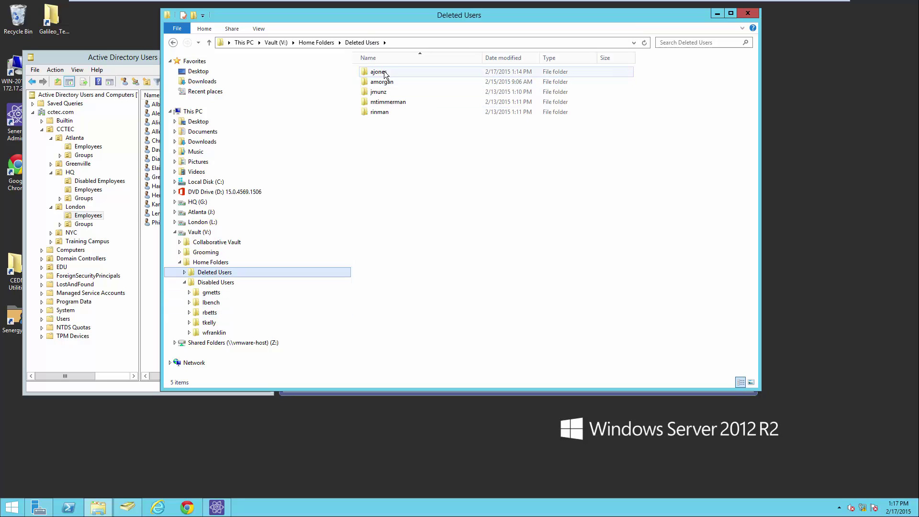
Review Risk Management's Security permissions on the user's folder in Deleted Users, then close Explorer.
click(385, 73)
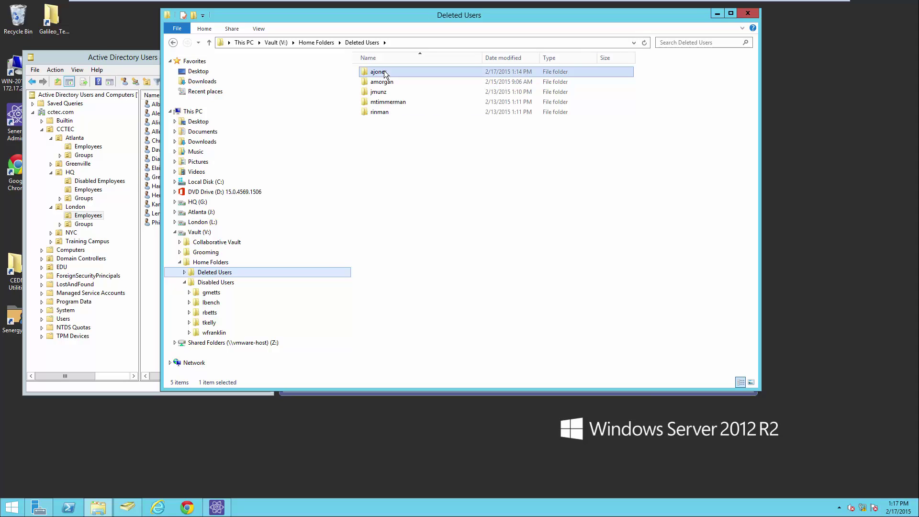
right_click(384, 71)
click(427, 229)
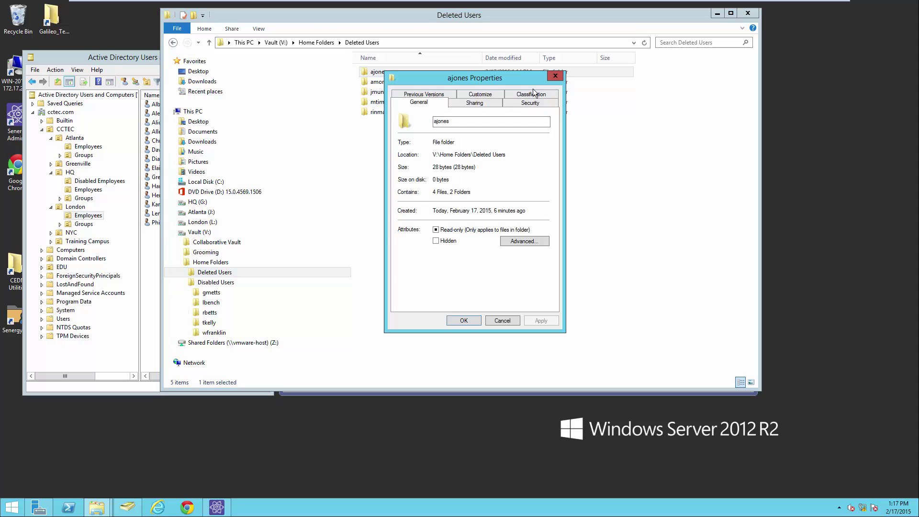
click(530, 102)
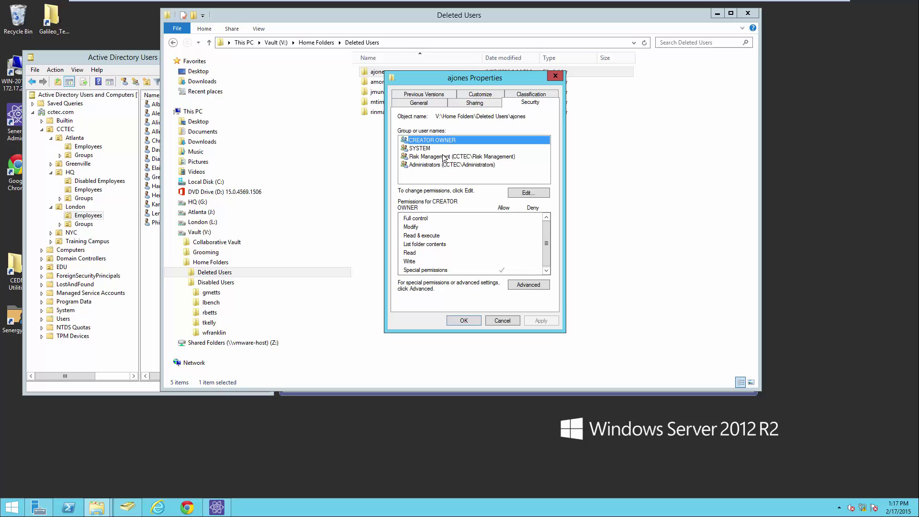
click(445, 157)
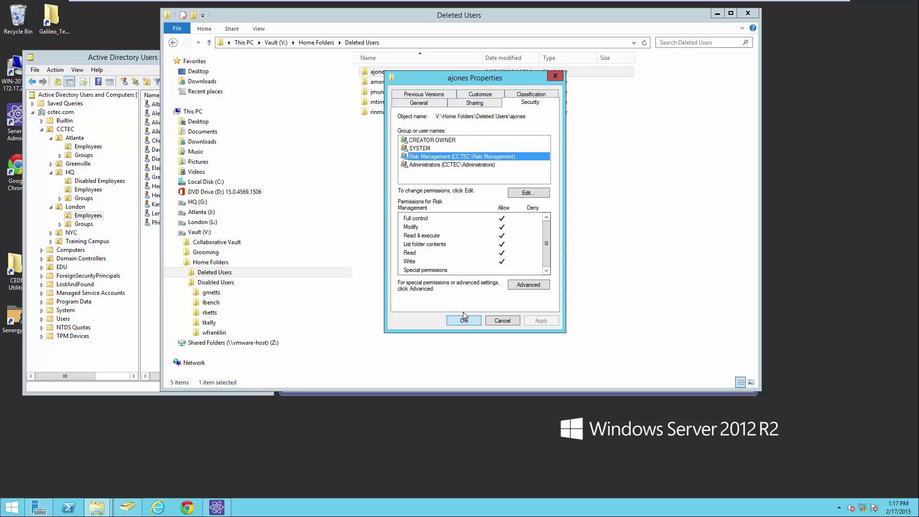
click(462, 321)
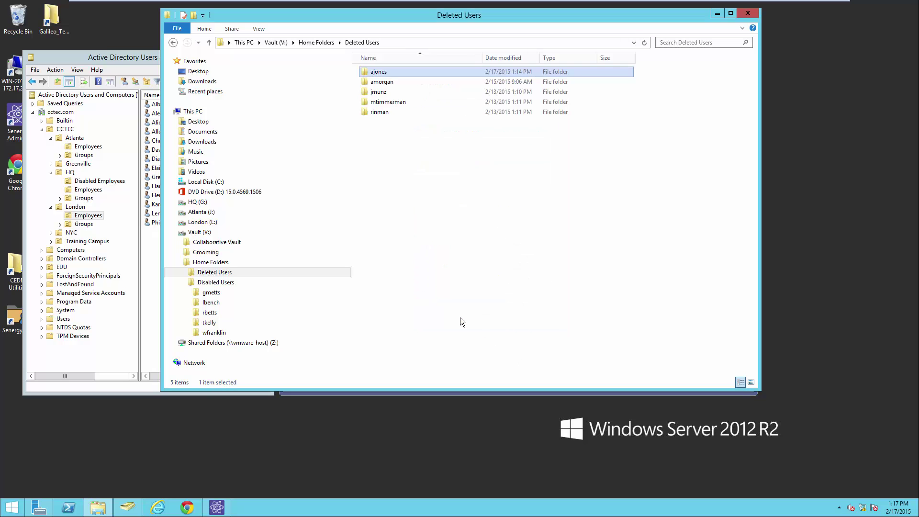
click(745, 13)
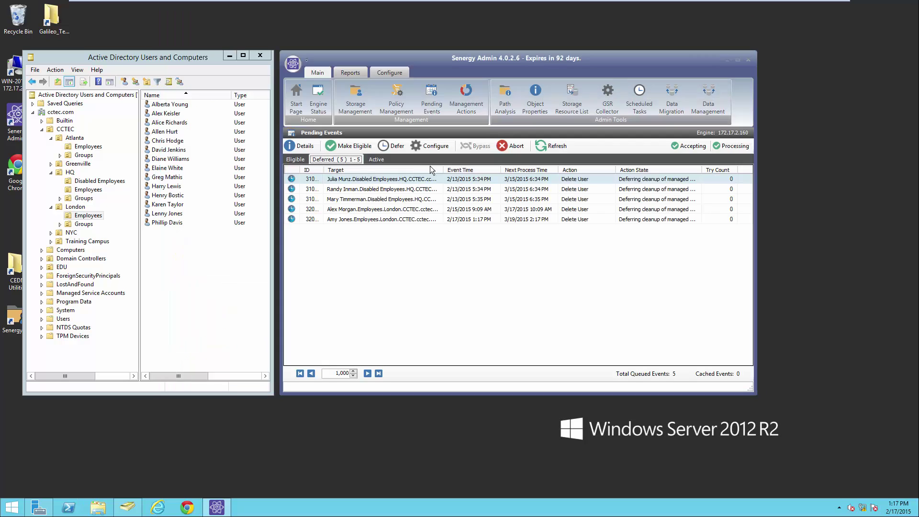
Make the deleted user's deferred cleanup event eligible to run now.
click(368, 221)
right_click(368, 220)
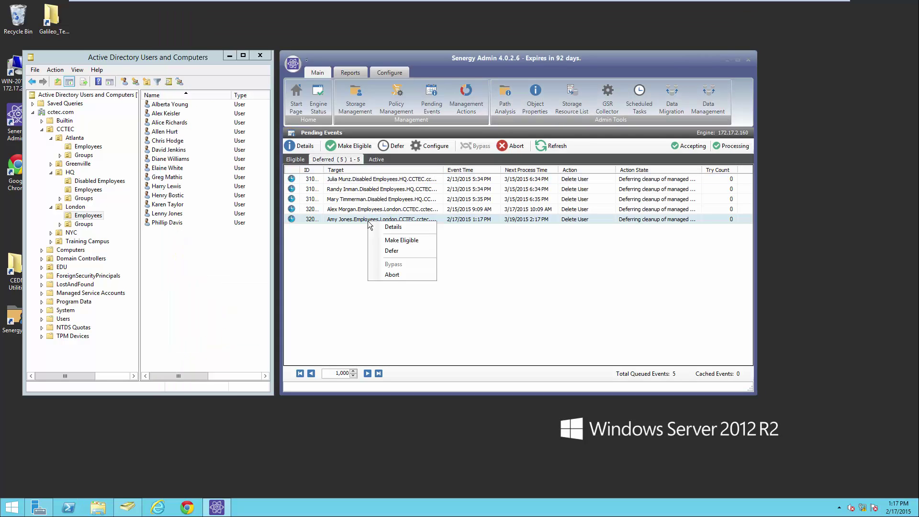
click(397, 241)
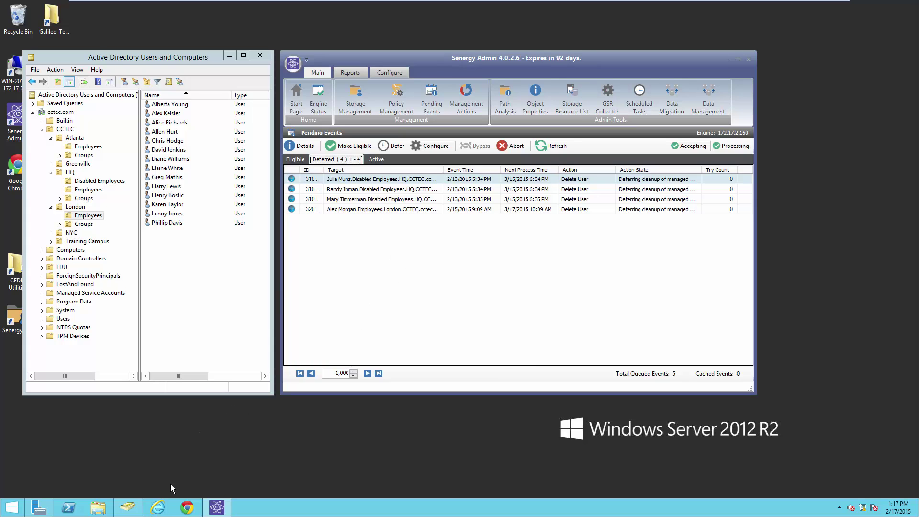
Verify in Vault's Deleted Users that only four user folders remain, then close Explorer.
click(98, 507)
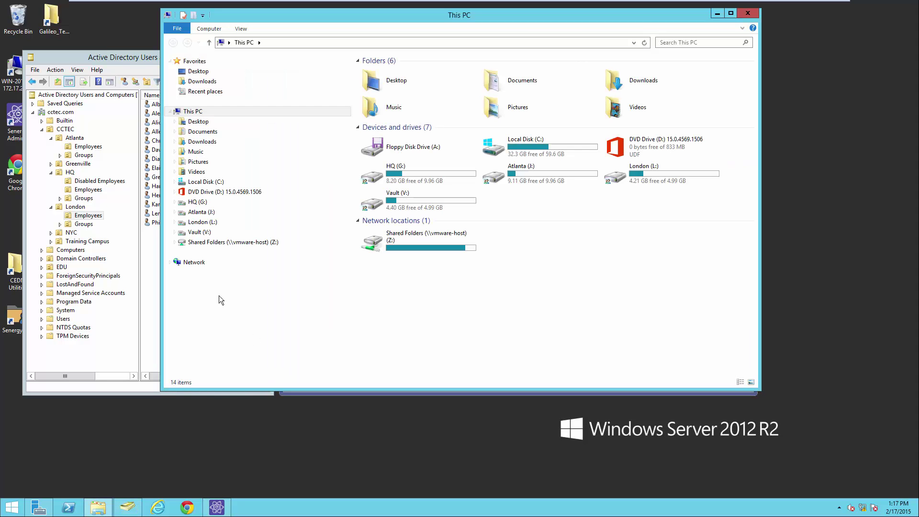
click(175, 232)
click(180, 262)
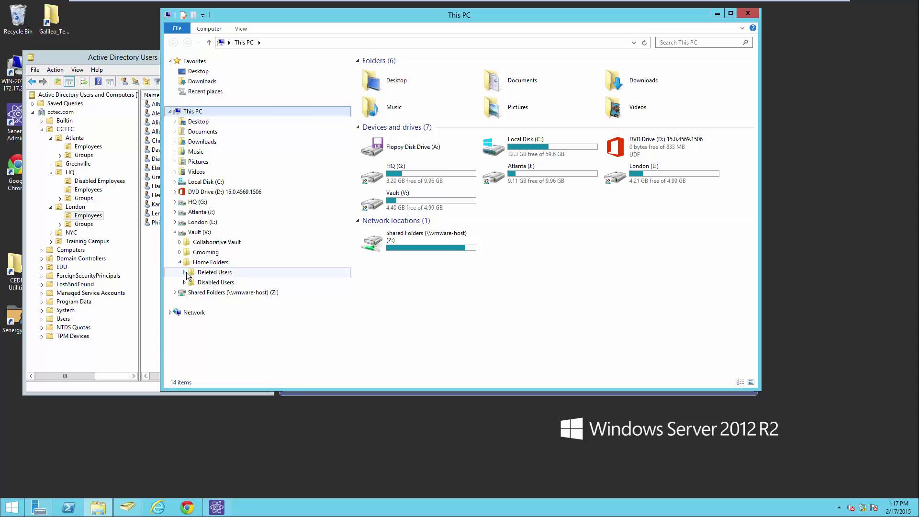
click(185, 272)
click(249, 272)
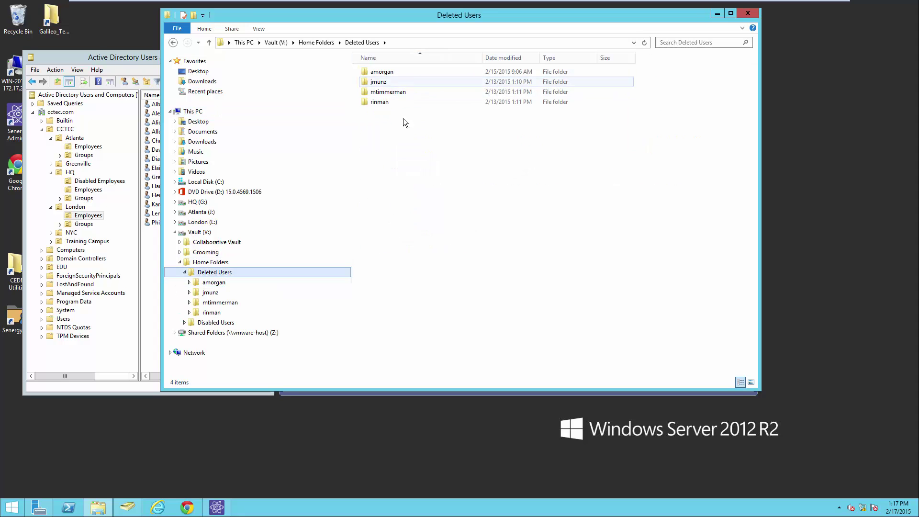
click(749, 15)
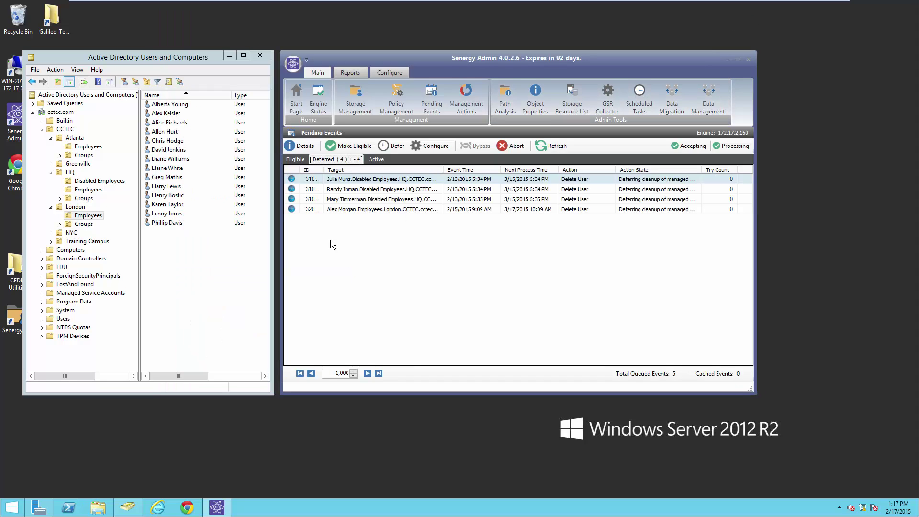